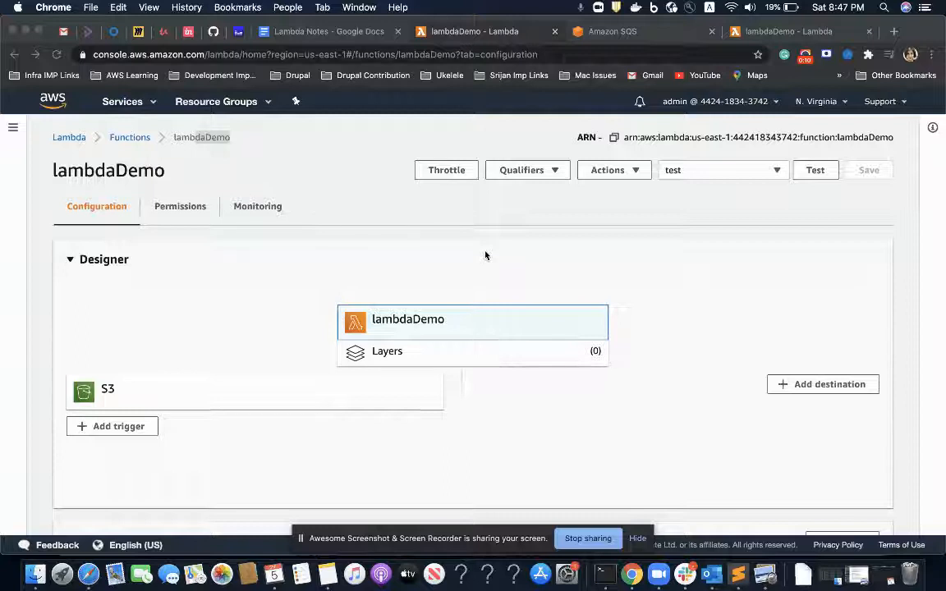
- Examine the lambdaDemo function's designer diagram and its handler code in lambda_function.py
{"action": "scroll", "coordinate": [486, 255], "scroll_direction": "down", "scroll_amount": 6}
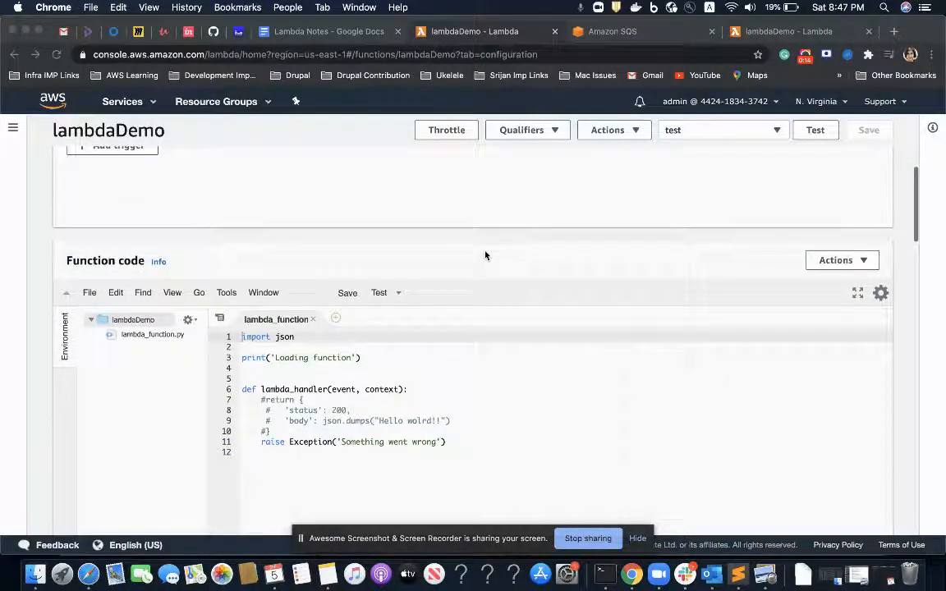
{"action": "scroll", "coordinate": [485, 255], "scroll_direction": "up", "scroll_amount": 5}
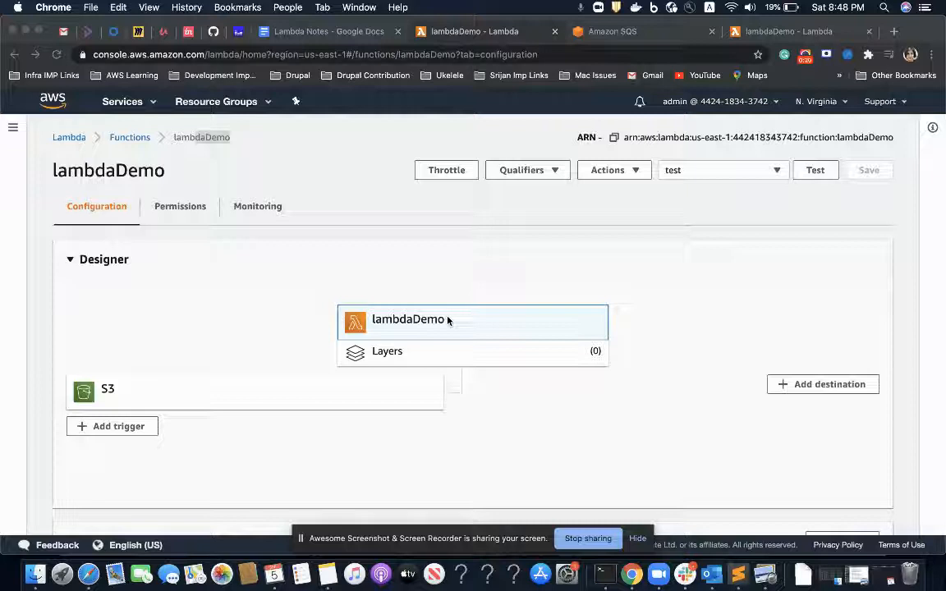
{"action": "scroll", "coordinate": [447, 320], "scroll_direction": "down", "scroll_amount": 4}
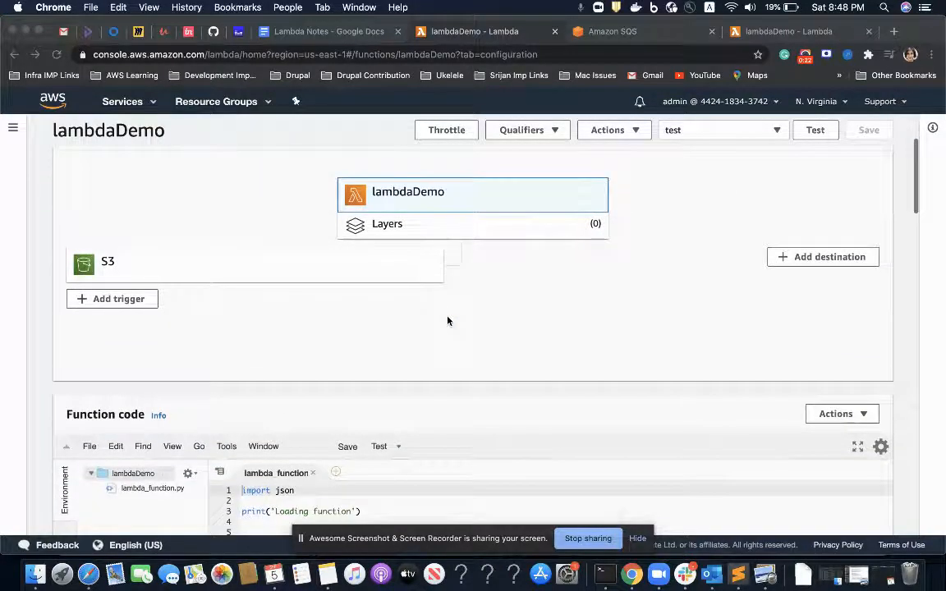
{"action": "scroll", "coordinate": [447, 321], "scroll_direction": "down", "scroll_amount": 2}
{"action": "scroll", "coordinate": [447, 320], "scroll_direction": "down", "scroll_amount": 2}
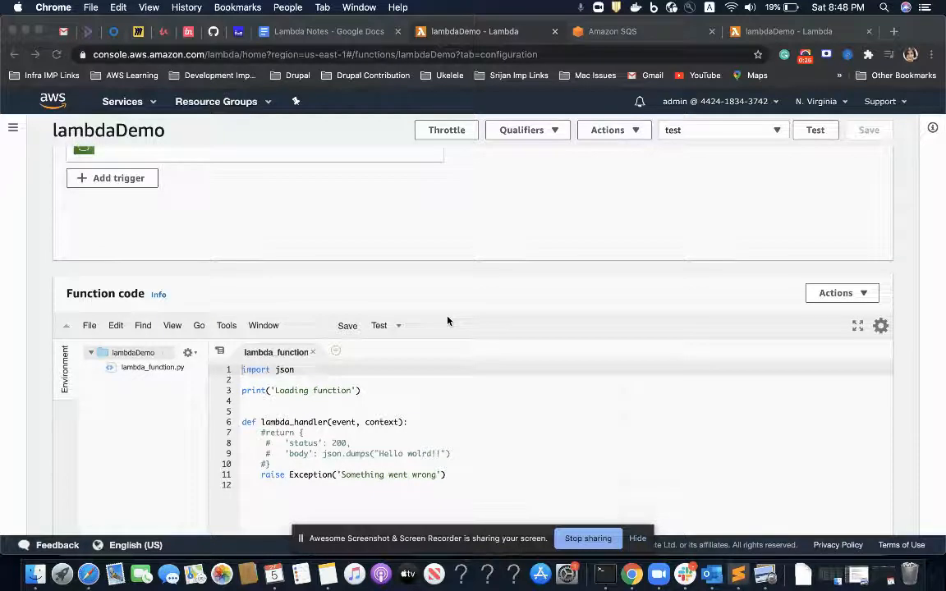
{"action": "scroll", "coordinate": [447, 320], "scroll_direction": "up", "scroll_amount": 4}
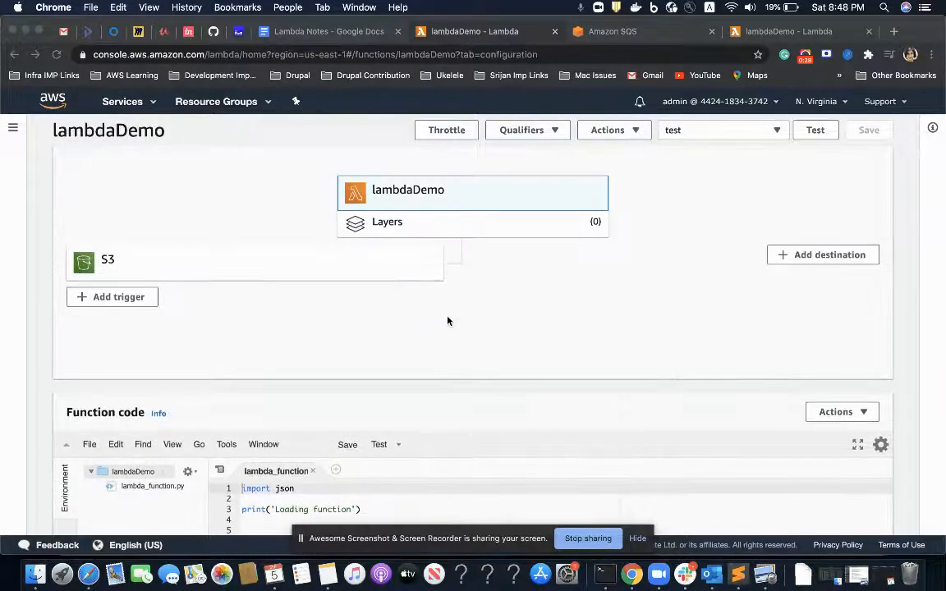
{"action": "scroll", "coordinate": [448, 320], "scroll_direction": "up", "scroll_amount": 2}
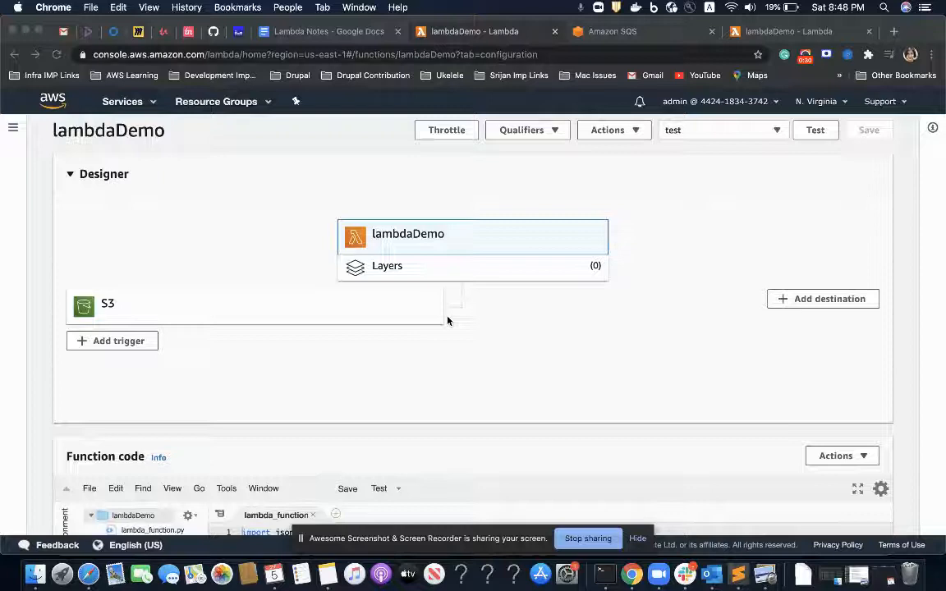
{"action": "scroll", "coordinate": [448, 320], "scroll_direction": "up", "scroll_amount": 2}
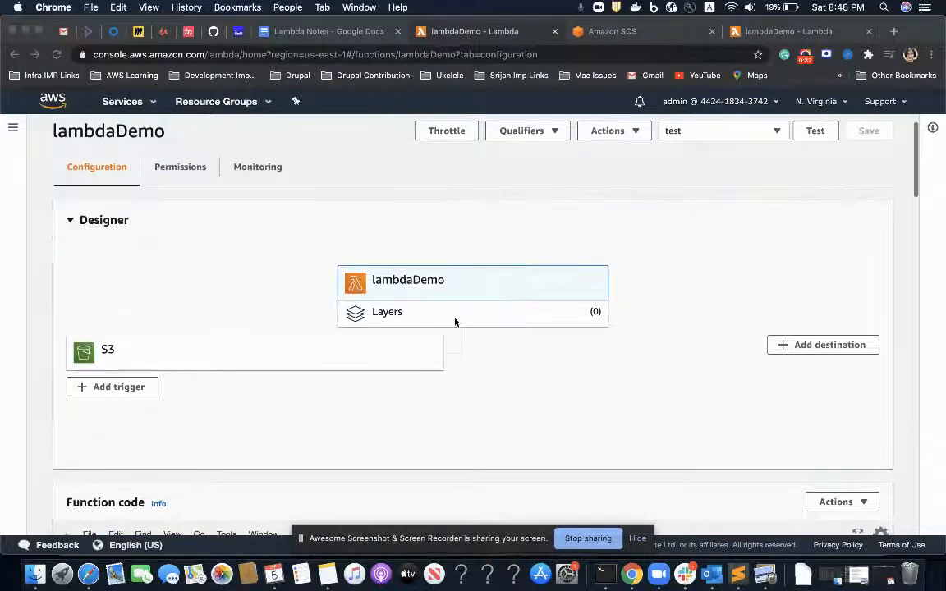
- Look through the lambdaDemo configuration sections, from basic settings and concurrency to asynchronous invocation and database proxies
{"action": "scroll", "coordinate": [442, 393], "scroll_direction": "down", "scroll_amount": 8}
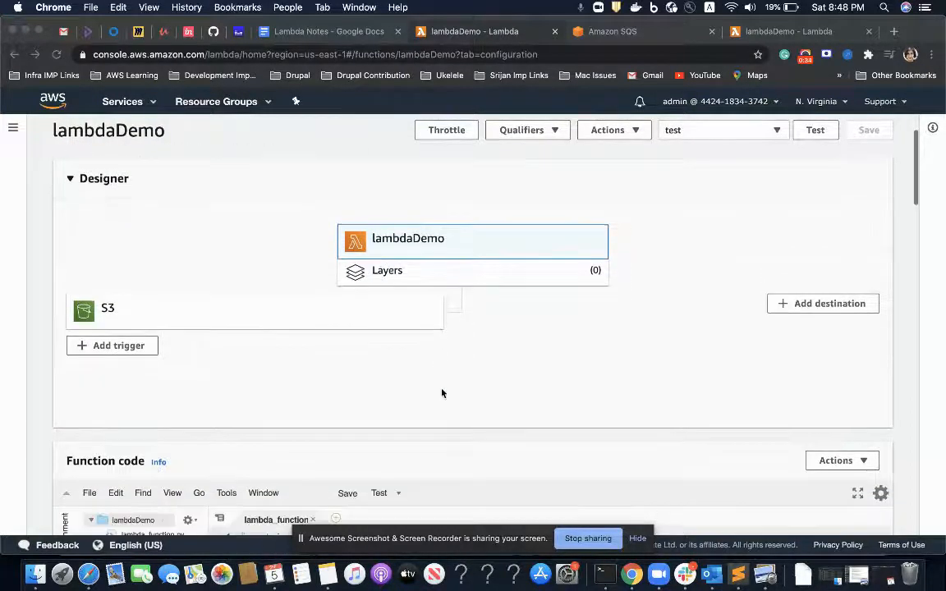
{"action": "scroll", "coordinate": [442, 393], "scroll_direction": "down", "scroll_amount": 15}
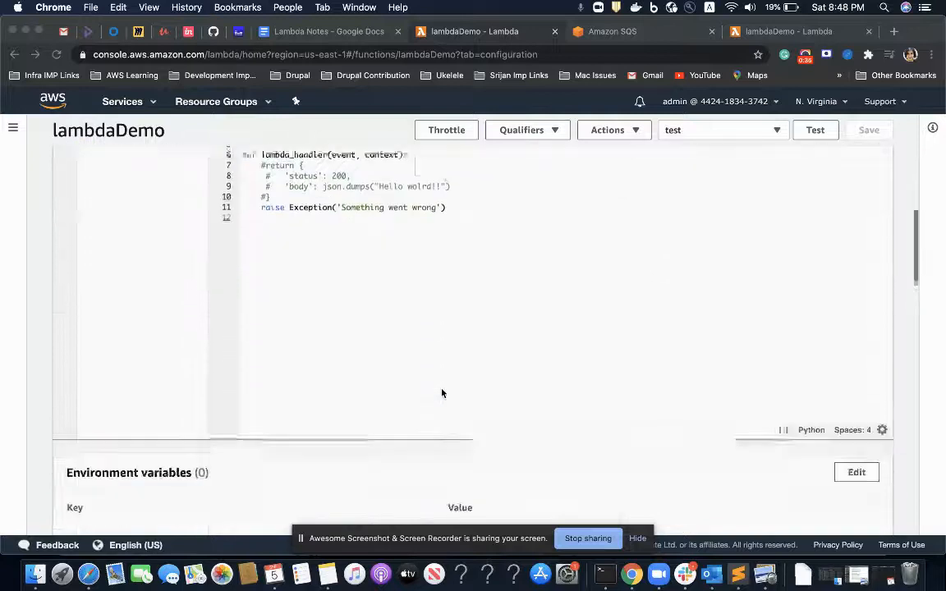
{"action": "scroll", "coordinate": [250, 404], "scroll_direction": "down", "scroll_amount": 10}
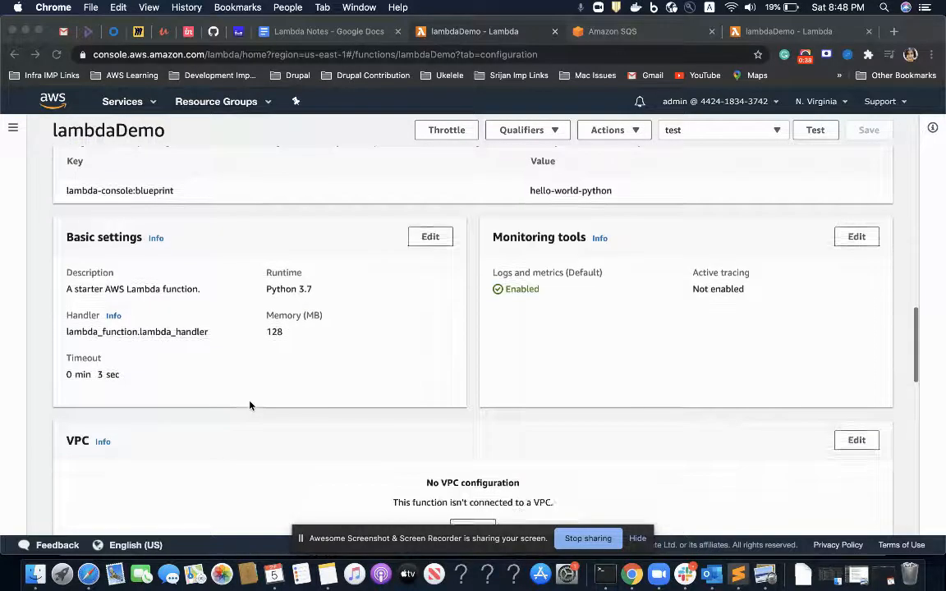
{"action": "scroll", "coordinate": [316, 404], "scroll_direction": "down", "scroll_amount": 2}
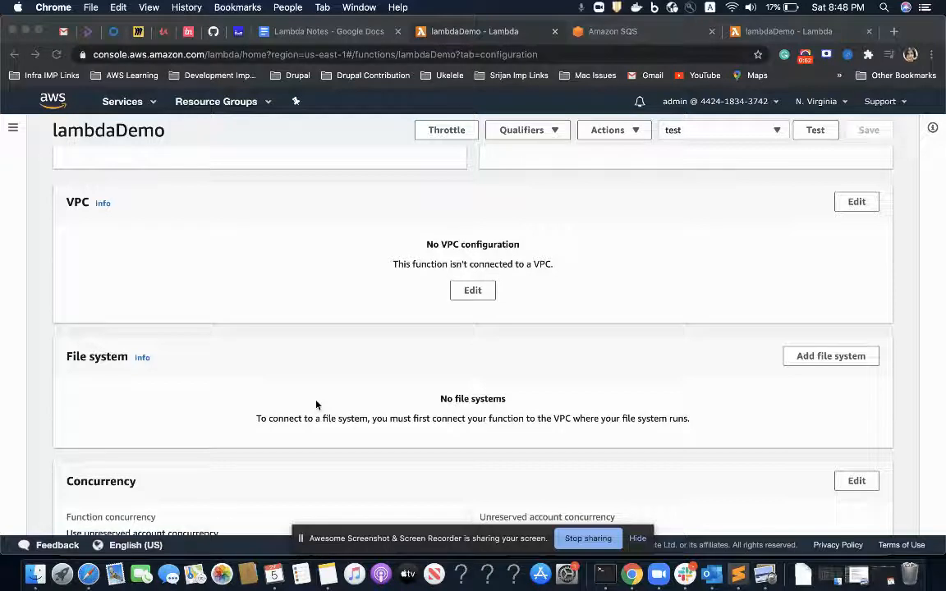
{"action": "scroll", "coordinate": [317, 404], "scroll_direction": "down", "scroll_amount": 1}
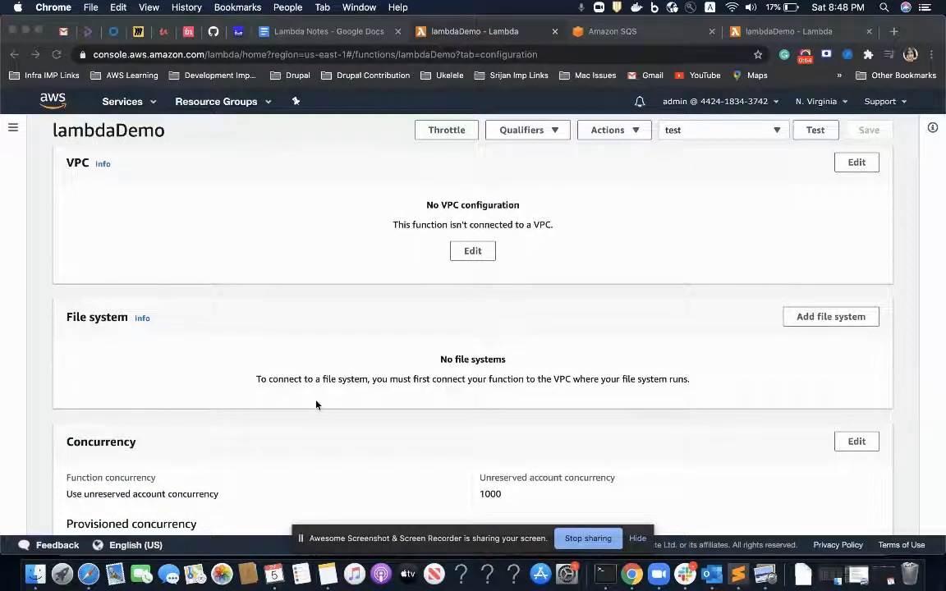
{"action": "scroll", "coordinate": [316, 404], "scroll_direction": "down", "scroll_amount": 7}
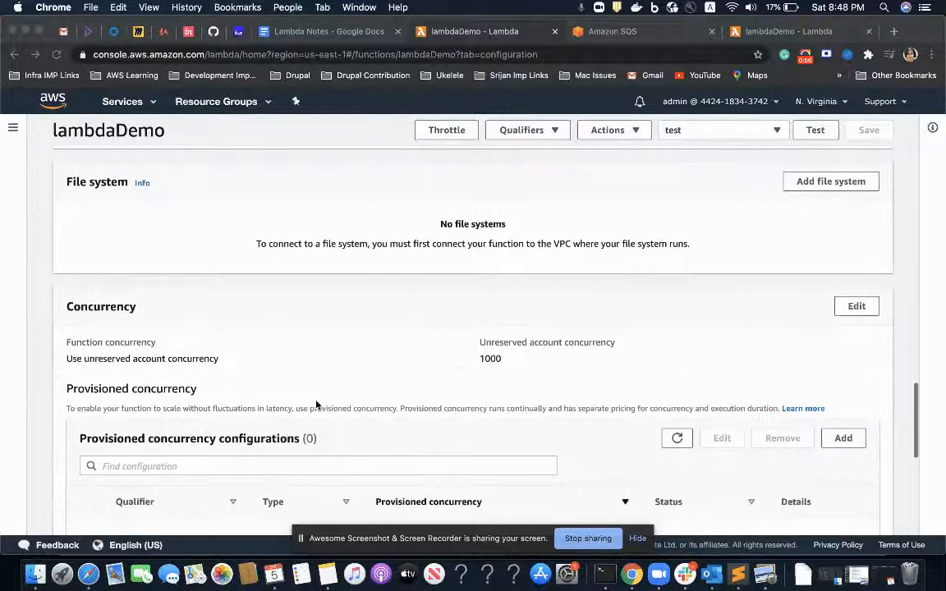
{"action": "scroll", "coordinate": [316, 404], "scroll_direction": "down", "scroll_amount": 1}
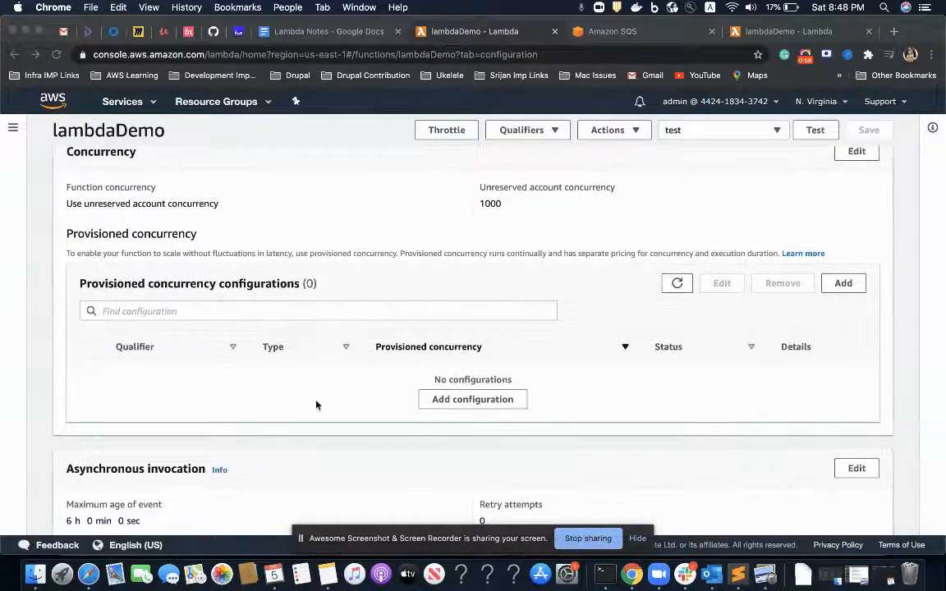
{"action": "scroll", "coordinate": [316, 404], "scroll_direction": "down", "scroll_amount": 2}
{"action": "scroll", "coordinate": [316, 404], "scroll_direction": "up", "scroll_amount": 20}
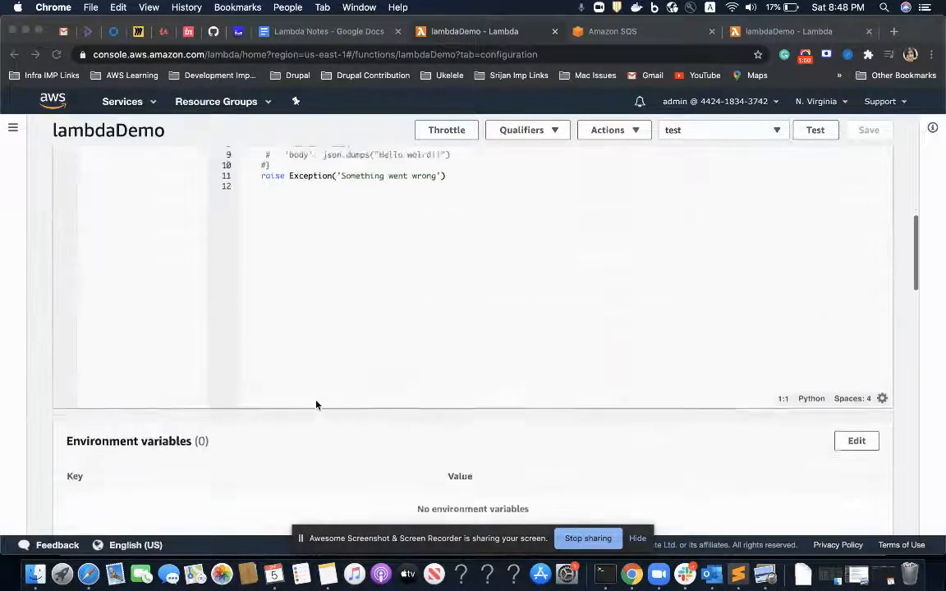
{"action": "scroll", "coordinate": [316, 404], "scroll_direction": "down", "scroll_amount": 12}
{"action": "scroll", "coordinate": [317, 403], "scroll_direction": "down", "scroll_amount": 15}
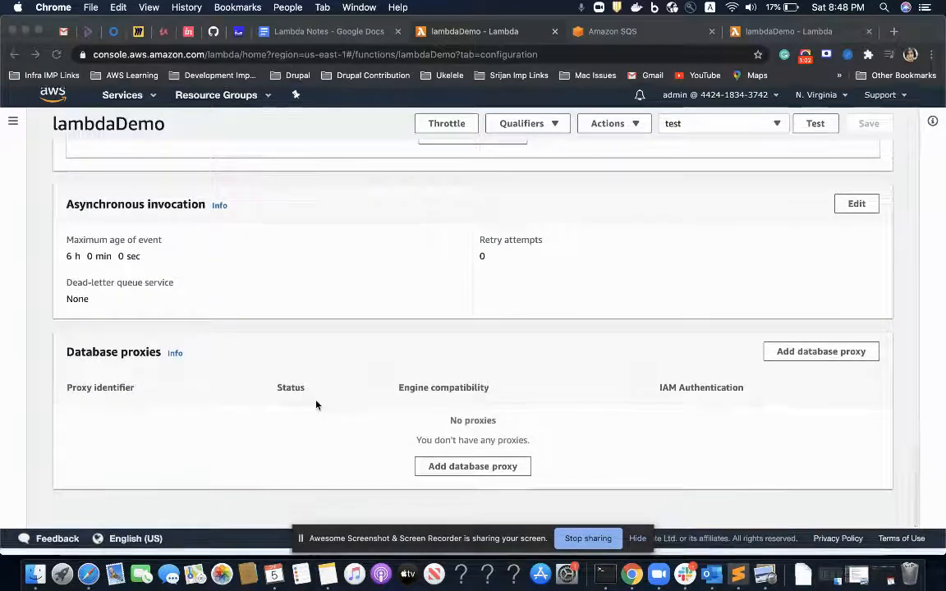
{"action": "scroll", "coordinate": [316, 404], "scroll_direction": "up", "scroll_amount": 2}
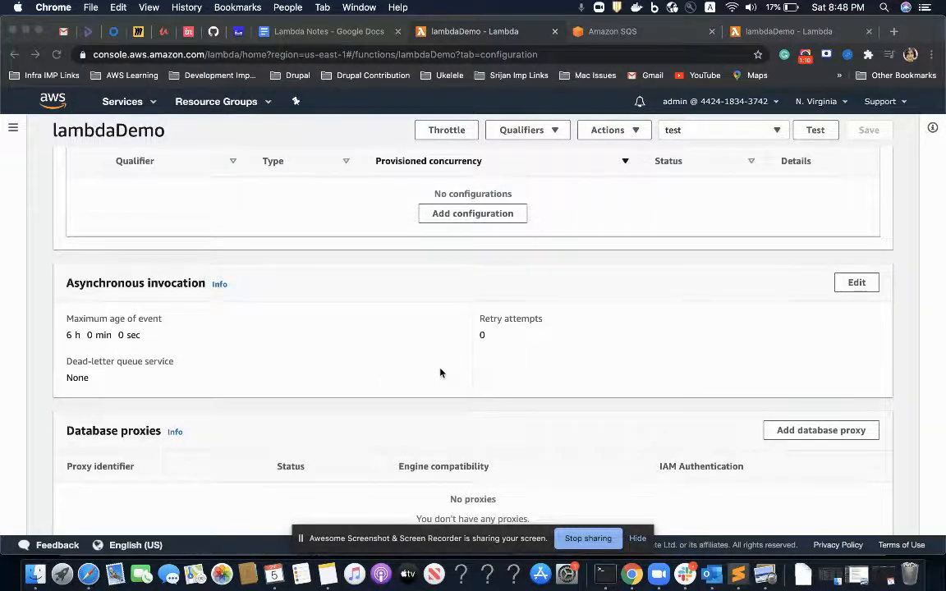
{"action": "scroll", "coordinate": [465, 294], "scroll_direction": "up", "scroll_amount": 20}
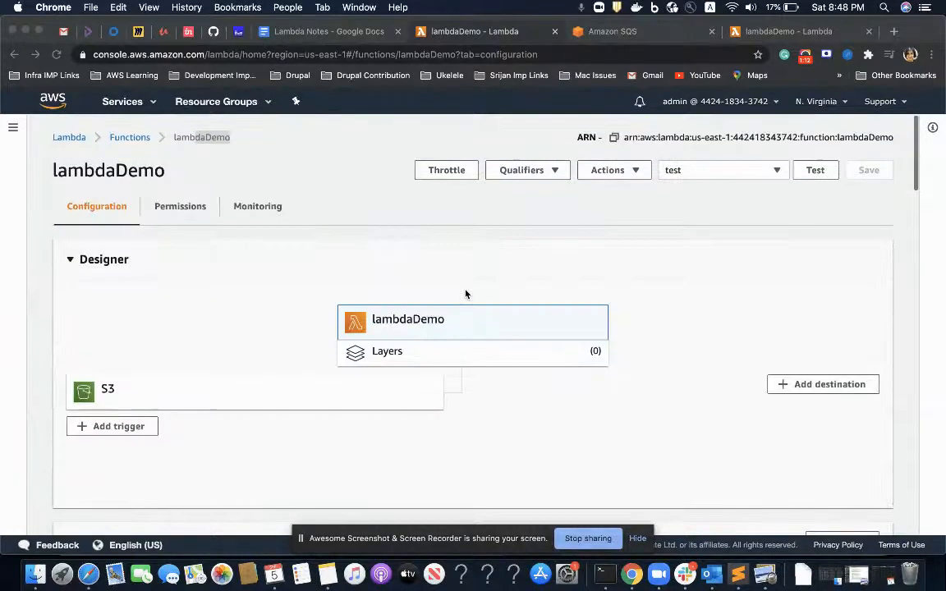
- Edit the function's asynchronous invocation settings and set the dead-letter queue service to Amazon SQS
{"action": "scroll", "coordinate": [465, 294], "scroll_direction": "down", "scroll_amount": 15}
{"action": "scroll", "coordinate": [465, 294], "scroll_direction": "down", "scroll_amount": 5}
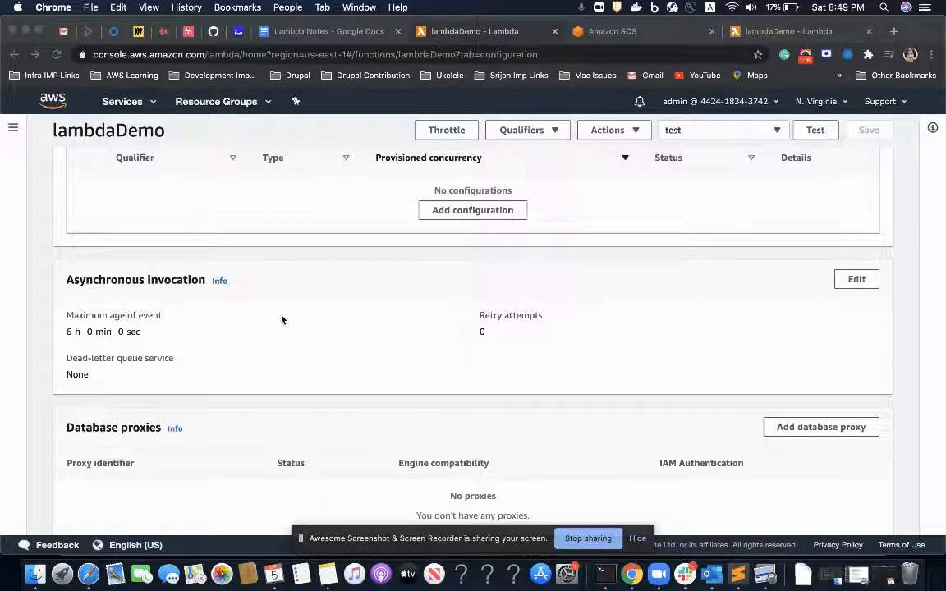
{"action": "left_click", "coordinate": [849, 280]}
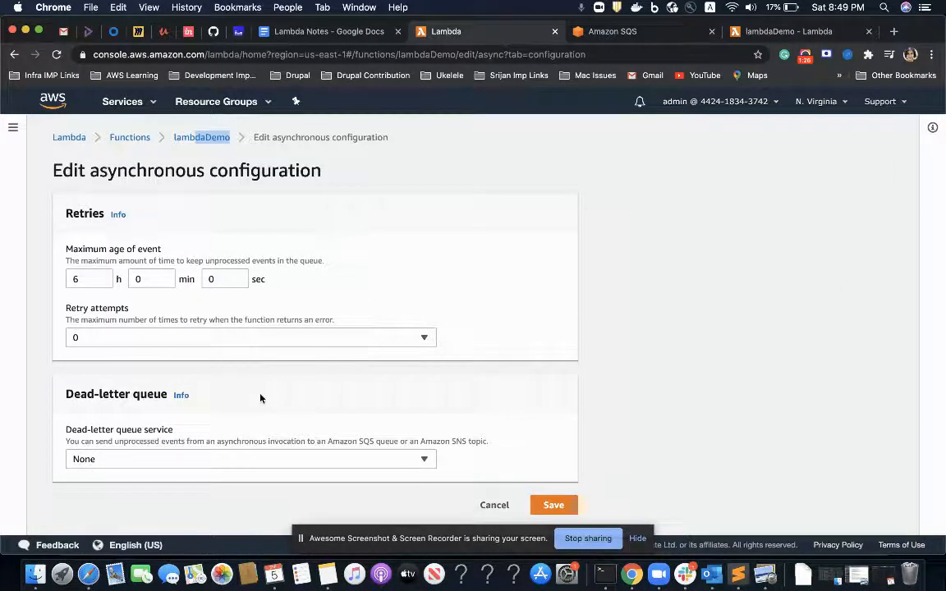
{"action": "left_click", "coordinate": [244, 459]}
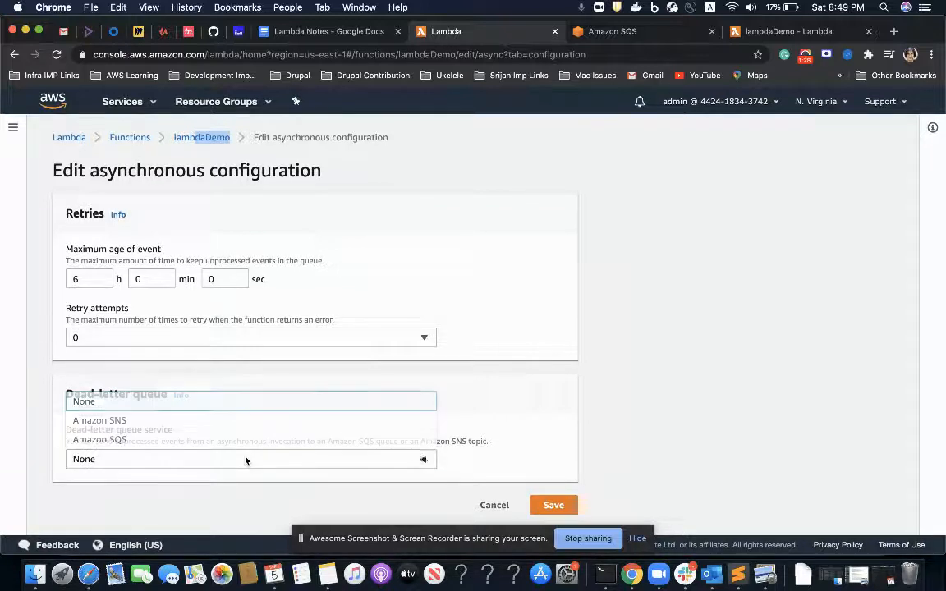
{"action": "left_click", "coordinate": [202, 440]}
{"action": "scroll", "coordinate": [189, 444], "scroll_direction": "down", "scroll_amount": 2}
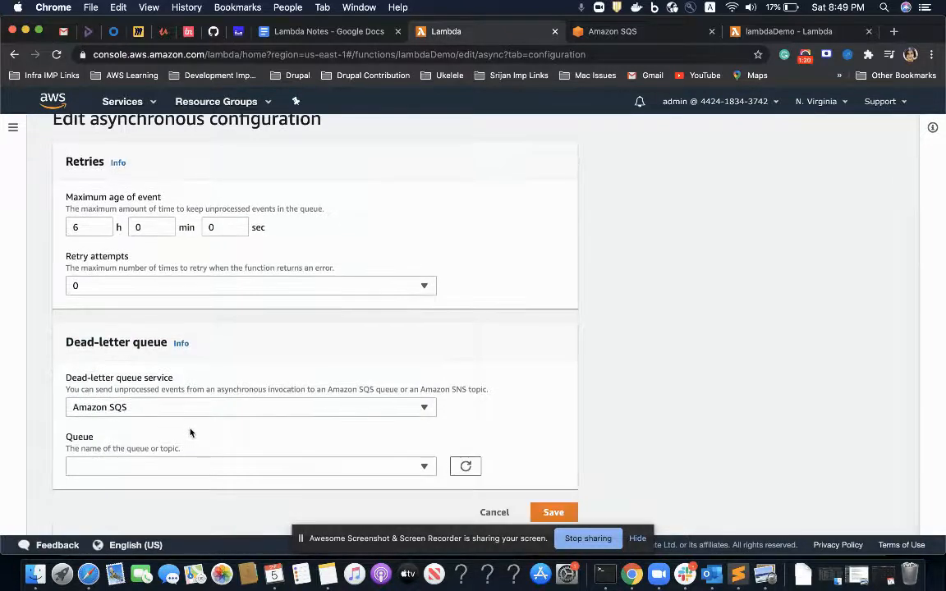
- Check which existing queues are offered for the dead-letter queue, without selecting one
{"action": "left_click", "coordinate": [153, 467]}
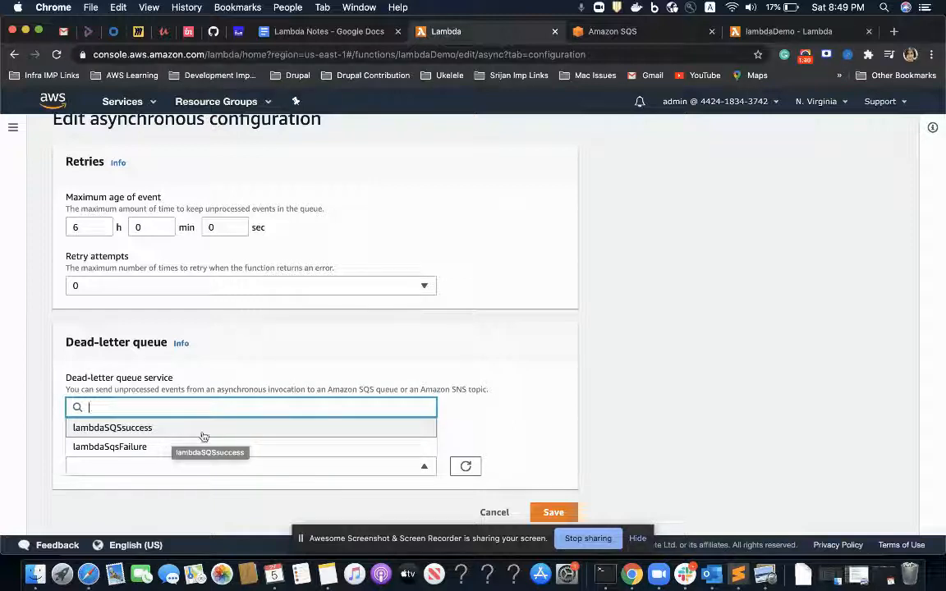
{"action": "left_click", "coordinate": [426, 361]}
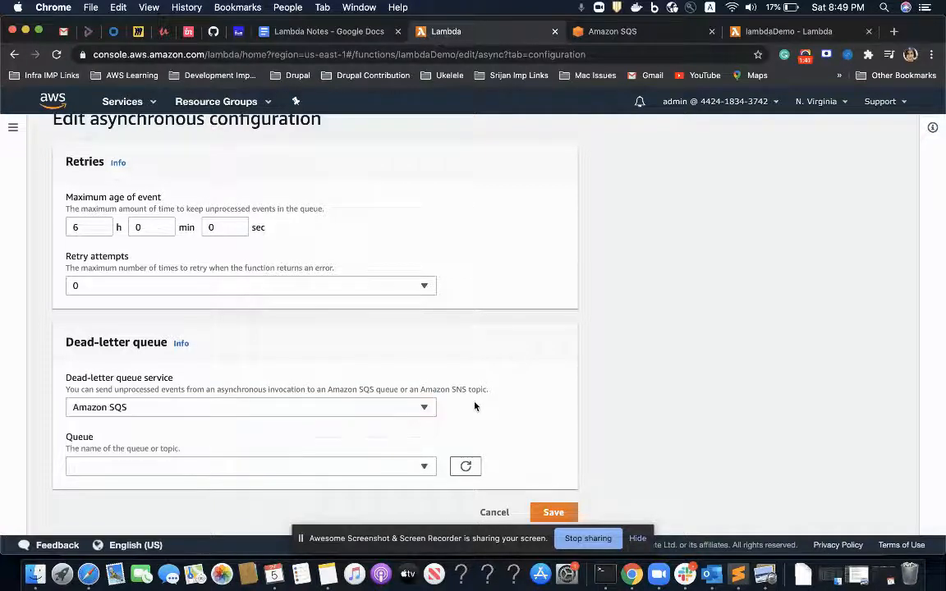
{"action": "left_click", "coordinate": [289, 464]}
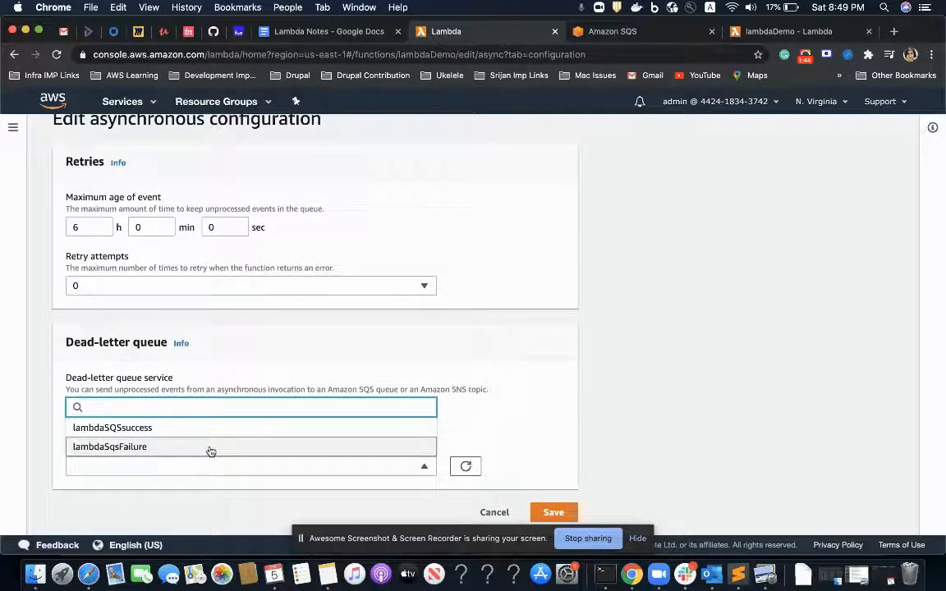
{"action": "left_click", "coordinate": [528, 384]}
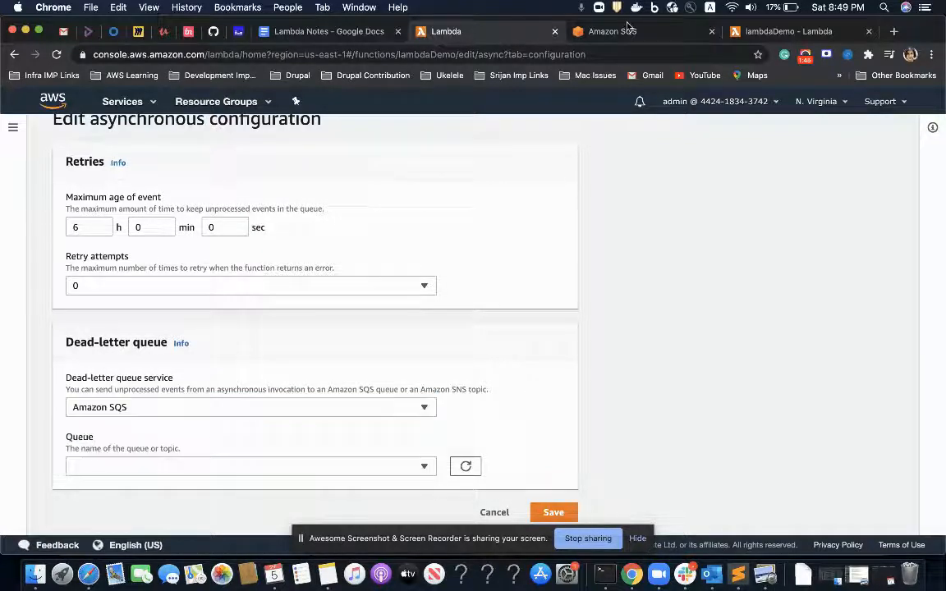
- Start a new queue in the Amazon SQS console and name it demolambdaDlq
{"action": "left_click", "coordinate": [628, 29]}
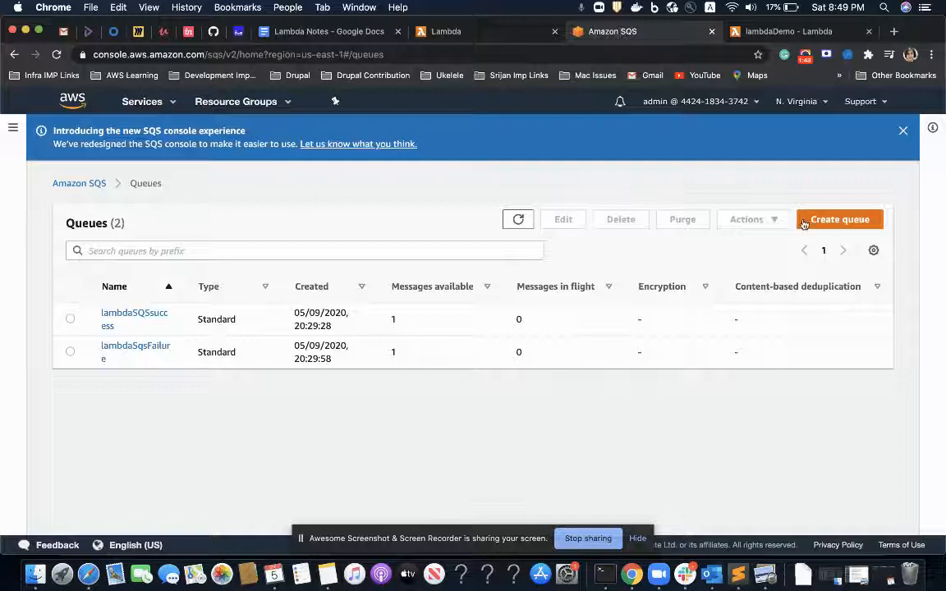
{"action": "left_click", "coordinate": [838, 220]}
{"action": "scroll", "coordinate": [169, 384], "scroll_direction": "down", "scroll_amount": 3}
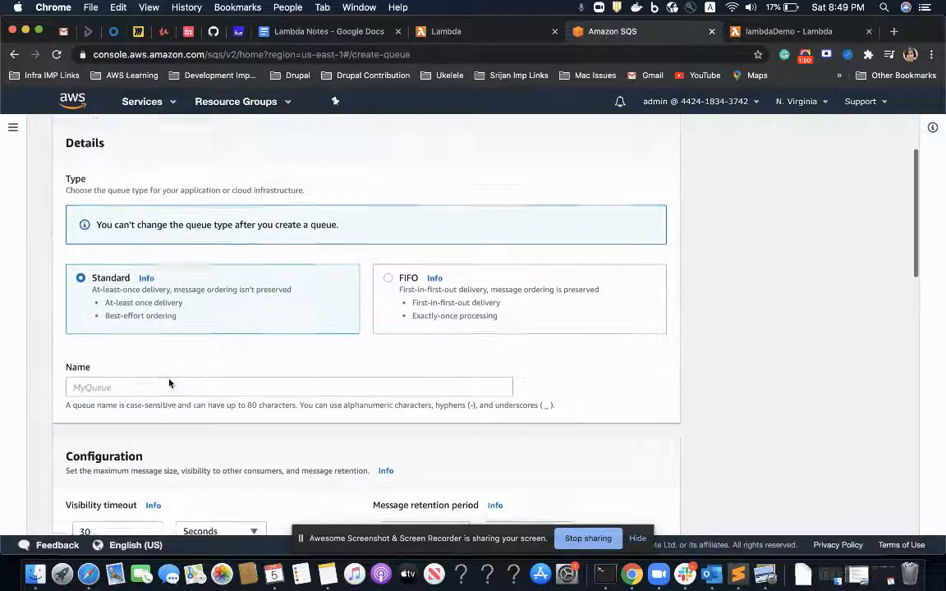
{"action": "scroll", "coordinate": [169, 384], "scroll_direction": "down", "scroll_amount": 1}
{"action": "left_click", "coordinate": [147, 366]}
{"action": "type", "text": "demoD"}
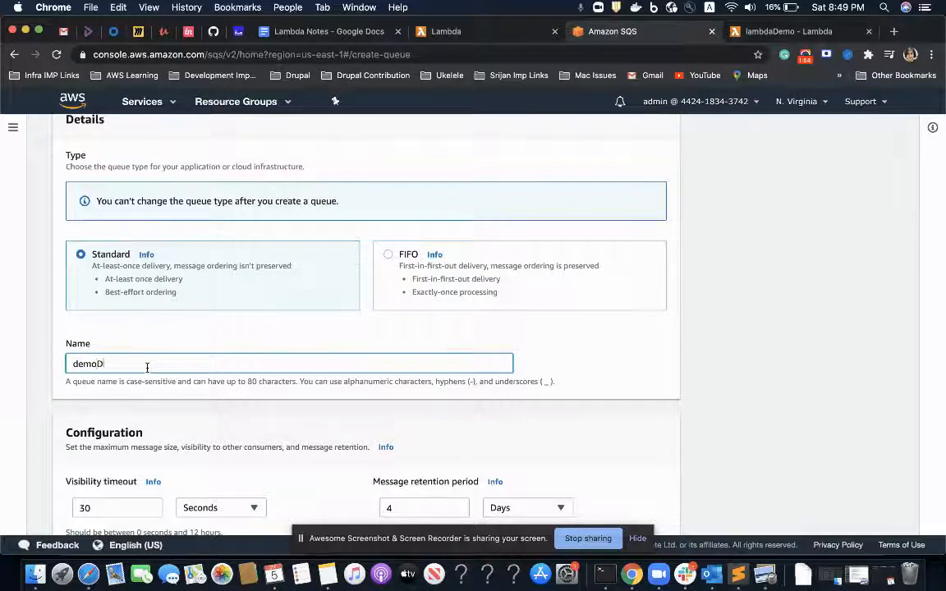
{"action": "type", "text": "w"}
{"action": "key", "text": "BackSpace"}
{"action": "type", "text": "lambdaD"}
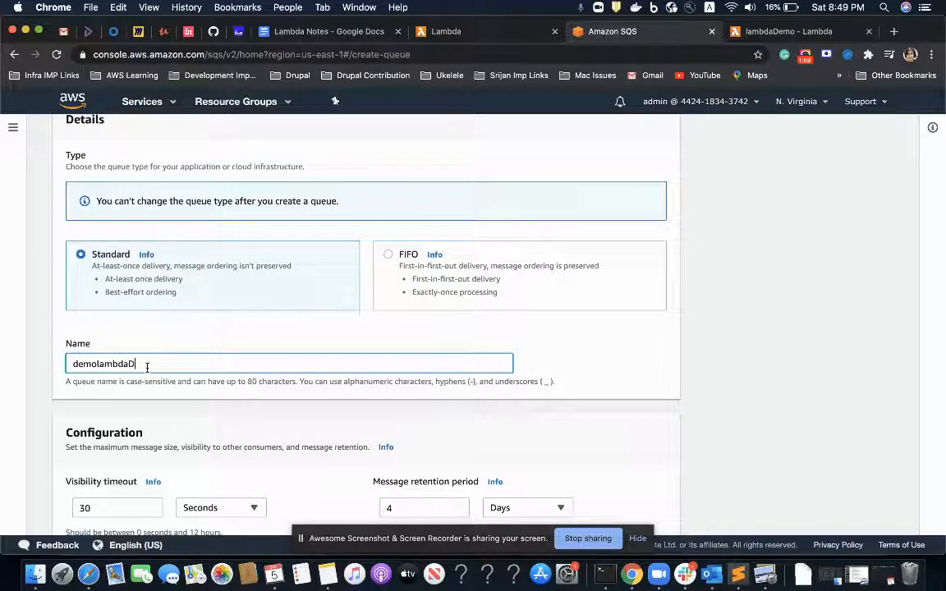
{"action": "type", "text": "lq"}
- Create the queue with its default settings and dismiss the notification banners
{"action": "scroll", "coordinate": [450, 432], "scroll_direction": "down", "scroll_amount": 15}
{"action": "left_click", "coordinate": [649, 511]}
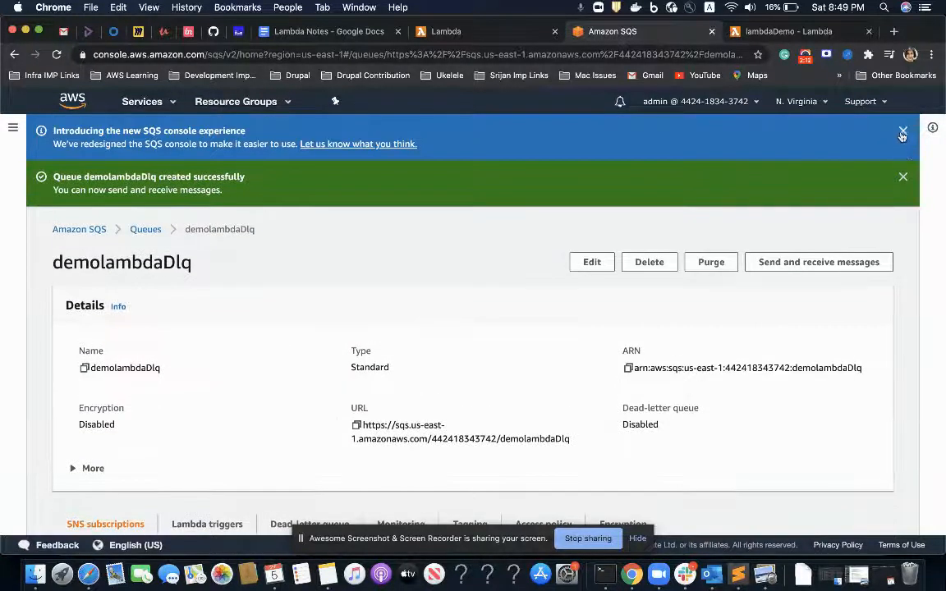
{"action": "left_click", "coordinate": [902, 129]}
{"action": "left_click", "coordinate": [902, 132]}
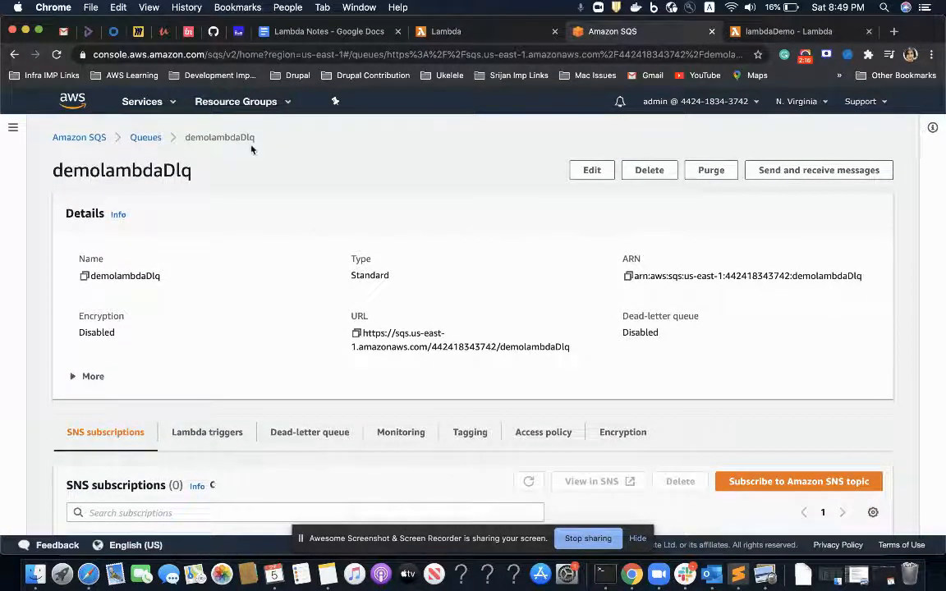
- Return to the Lambda asynchronous configuration, refresh the available queues and select demolambdaDlq as the dead-letter queue
{"action": "left_click", "coordinate": [474, 32]}
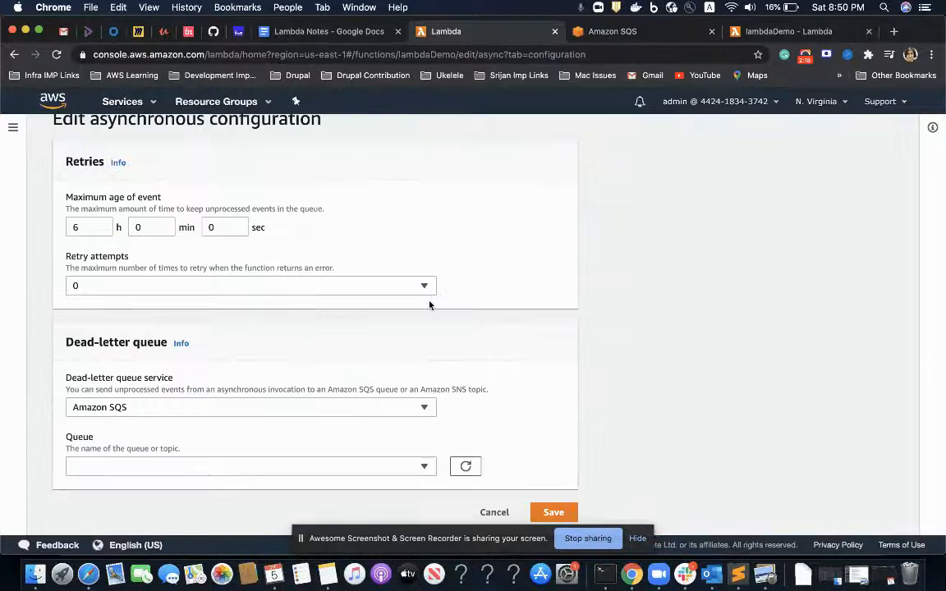
{"action": "left_click", "coordinate": [465, 467]}
{"action": "left_click", "coordinate": [427, 467]}
{"action": "left_click", "coordinate": [427, 467]}
{"action": "left_click", "coordinate": [466, 466]}
{"action": "left_click", "coordinate": [427, 466]}
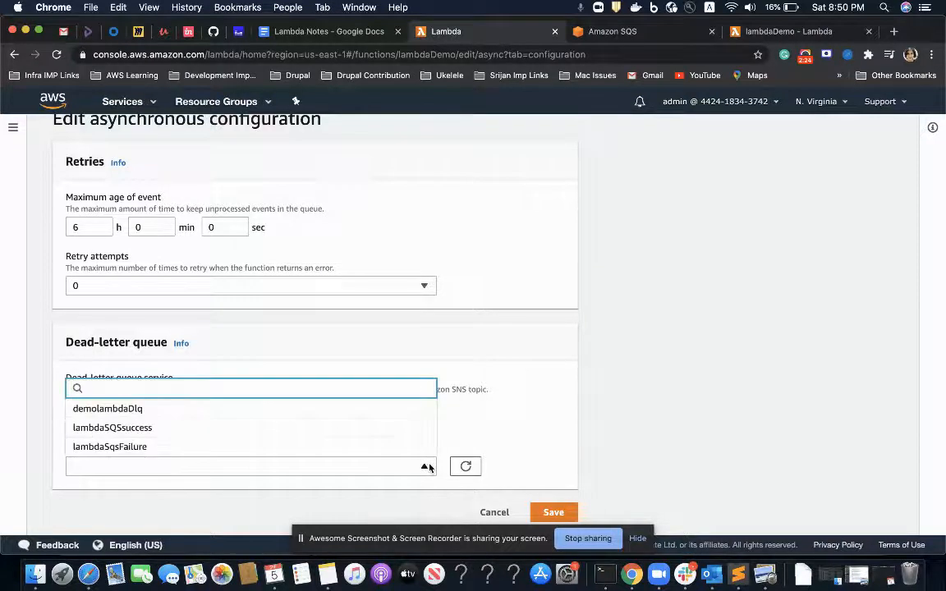
{"action": "left_click", "coordinate": [339, 405]}
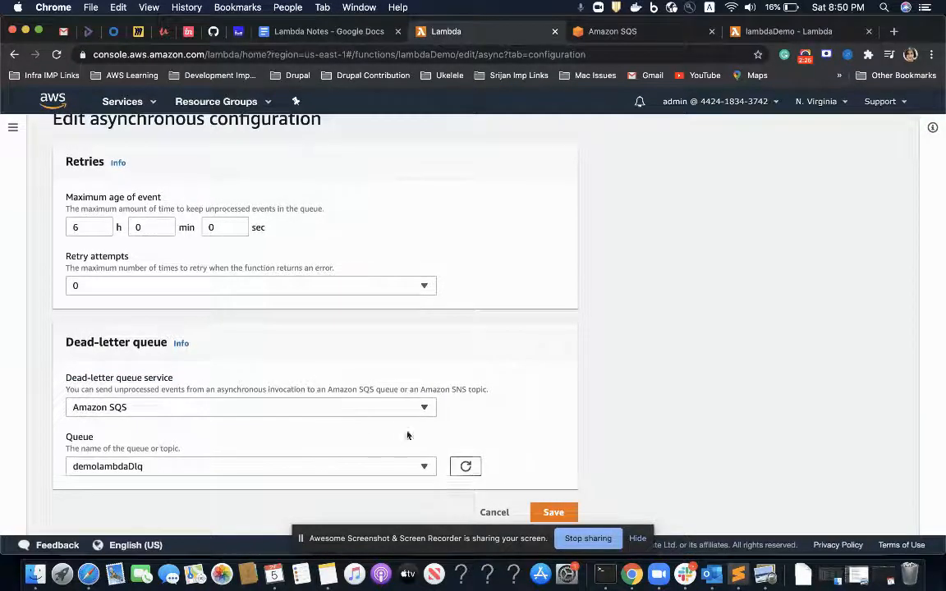
- Try to save the asynchronous configuration with demolambdaDlq as the dead-letter queue
{"action": "left_click", "coordinate": [546, 512]}
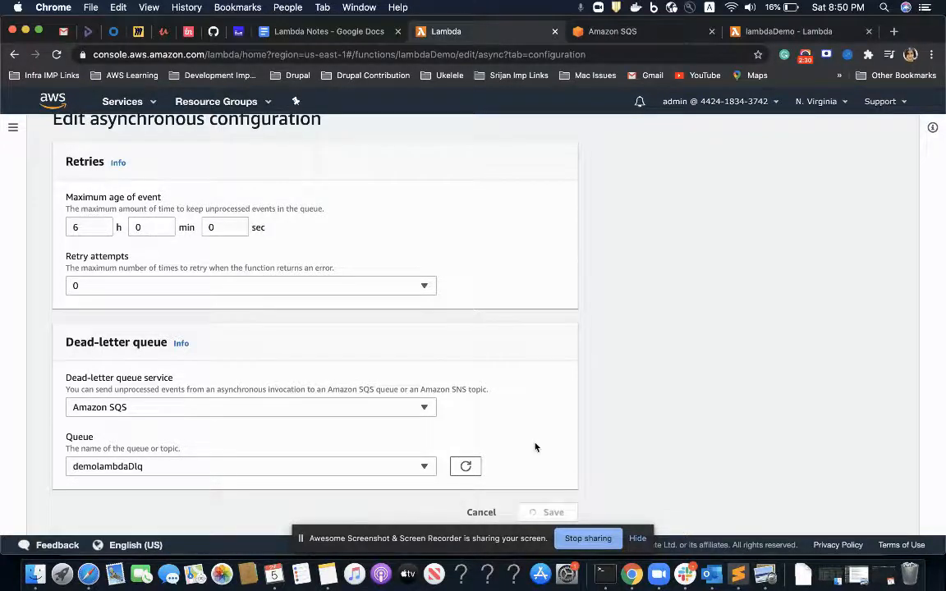
{"action": "scroll", "coordinate": [535, 447], "scroll_direction": "down", "scroll_amount": 1}
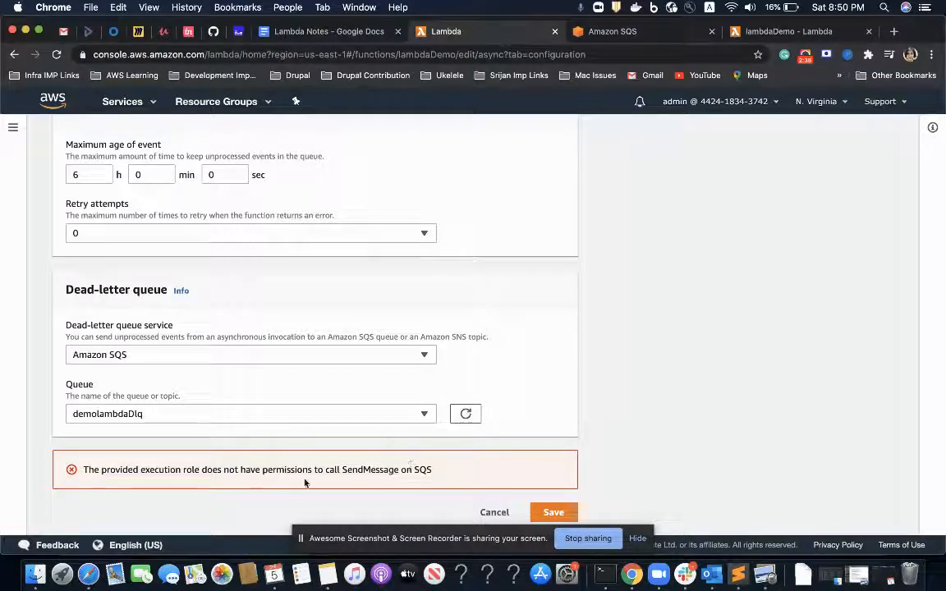
{"action": "scroll", "coordinate": [319, 462], "scroll_direction": "up", "scroll_amount": 3}
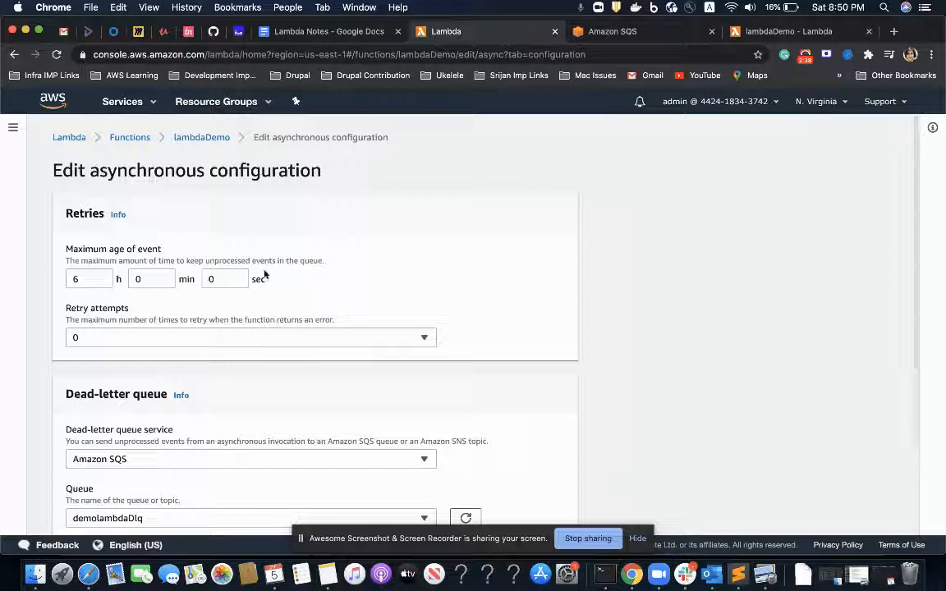
- Open the lambdaDemo function in a separate browser tab, show its permissions and open its execution role in IAM
{"action": "left_click", "coordinate": [195, 136], "text": "super"}
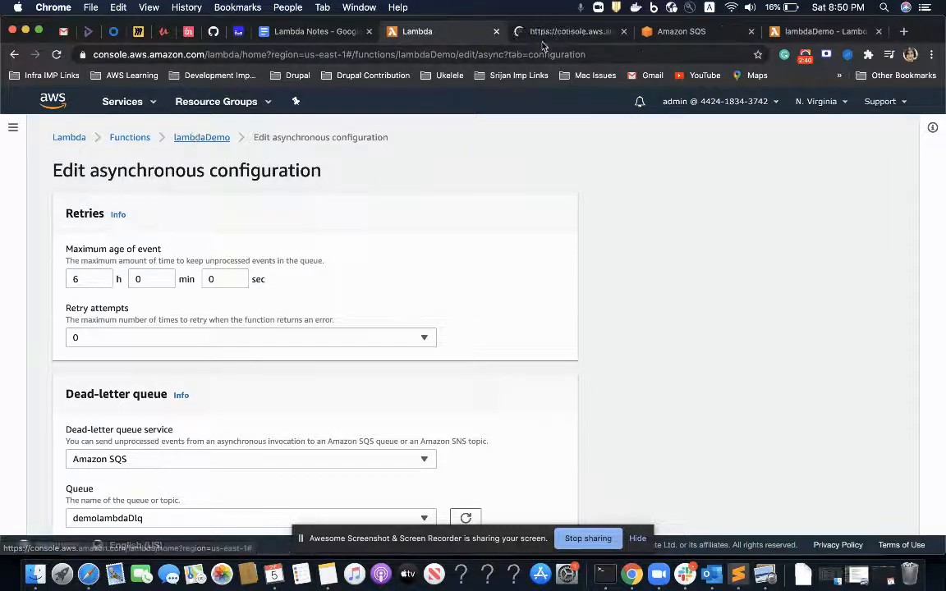
{"action": "key", "text": "ctrl+Tab"}
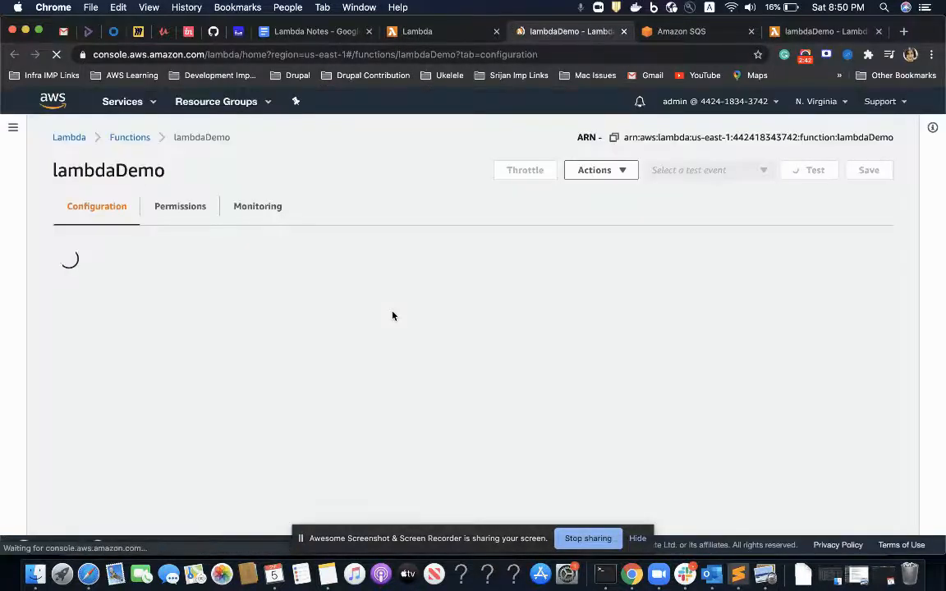
{"action": "left_click", "coordinate": [817, 31]}
{"action": "scroll", "coordinate": [481, 253], "scroll_direction": "up", "scroll_amount": 10}
{"action": "scroll", "coordinate": [481, 252], "scroll_direction": "up", "scroll_amount": 10}
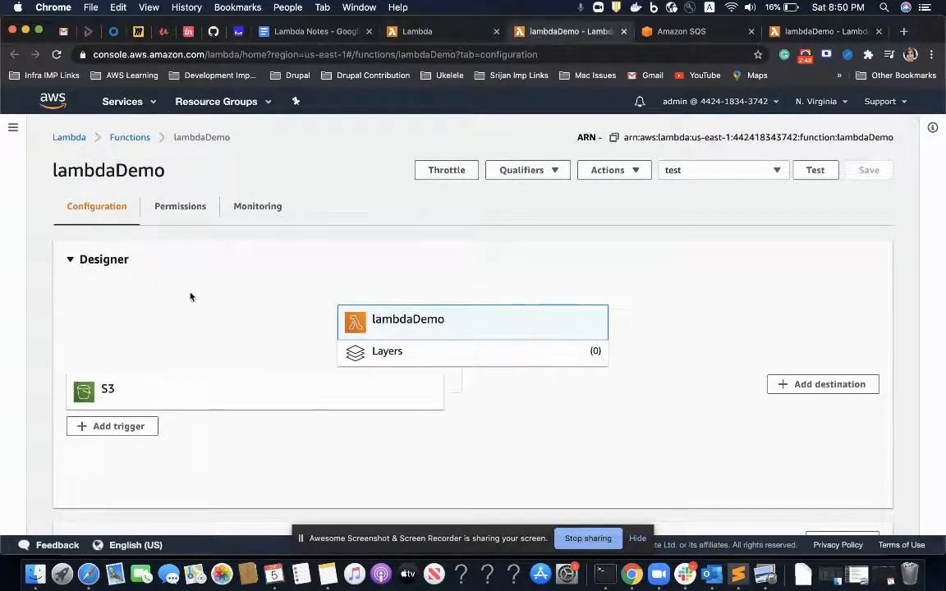
{"action": "left_click", "coordinate": [186, 206]}
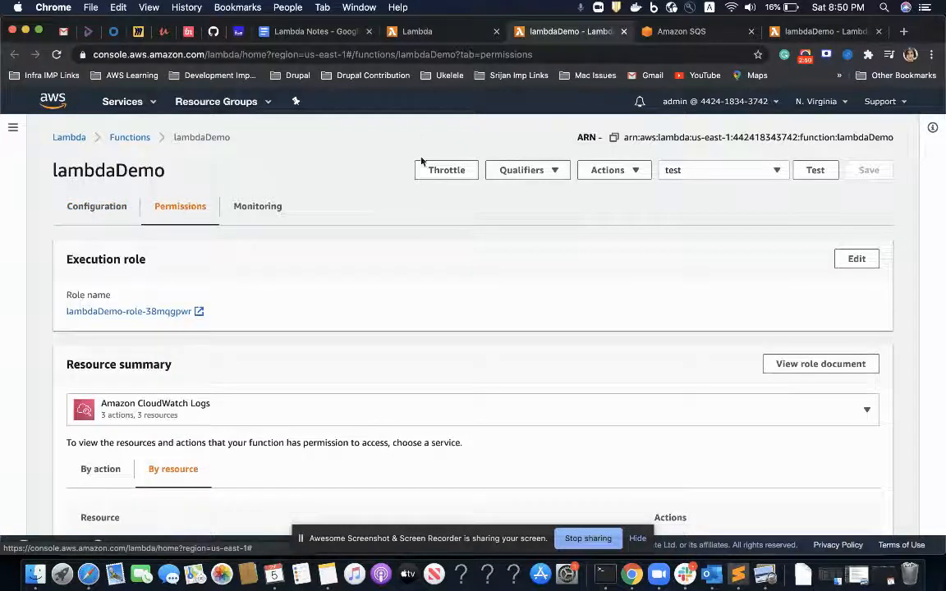
{"action": "left_click", "coordinate": [879, 31]}
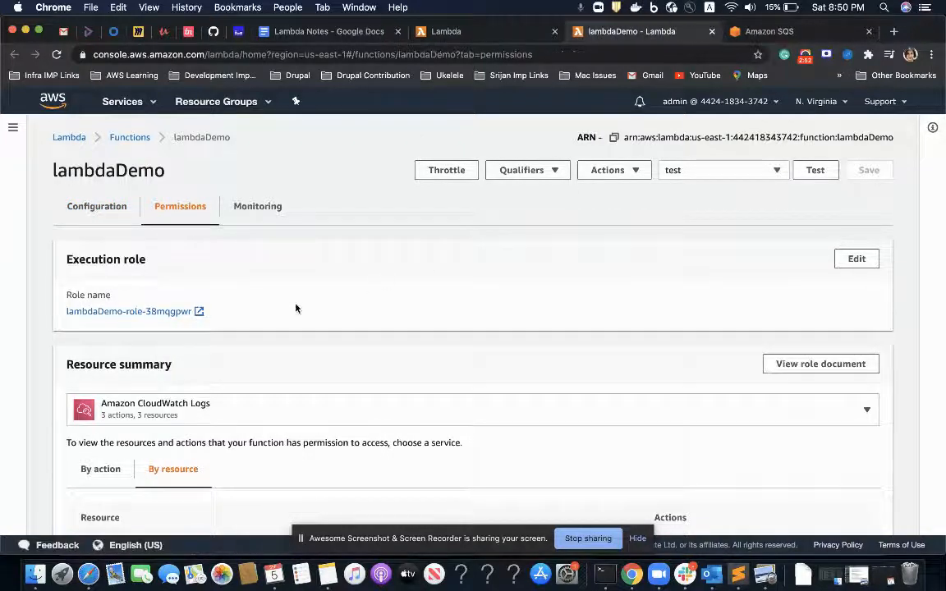
{"action": "left_click", "coordinate": [146, 312]}
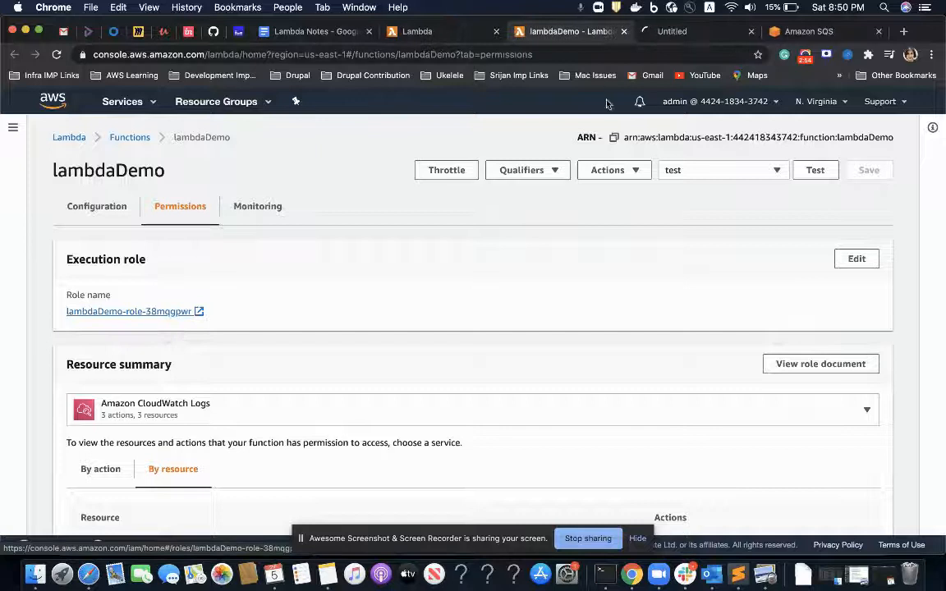
{"action": "left_click", "coordinate": [695, 28]}
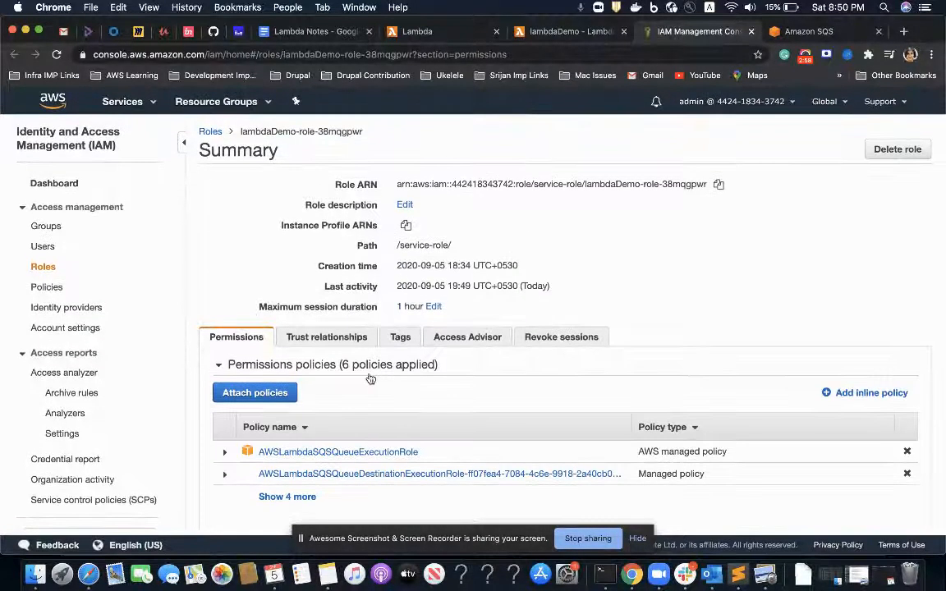
- Examine the AWSLambdaSQSQueueExecutionRole policy on the role, viewing both its summary and its JSON for the allowed SQS actions
{"action": "scroll", "coordinate": [241, 496], "scroll_direction": "down", "scroll_amount": 1}
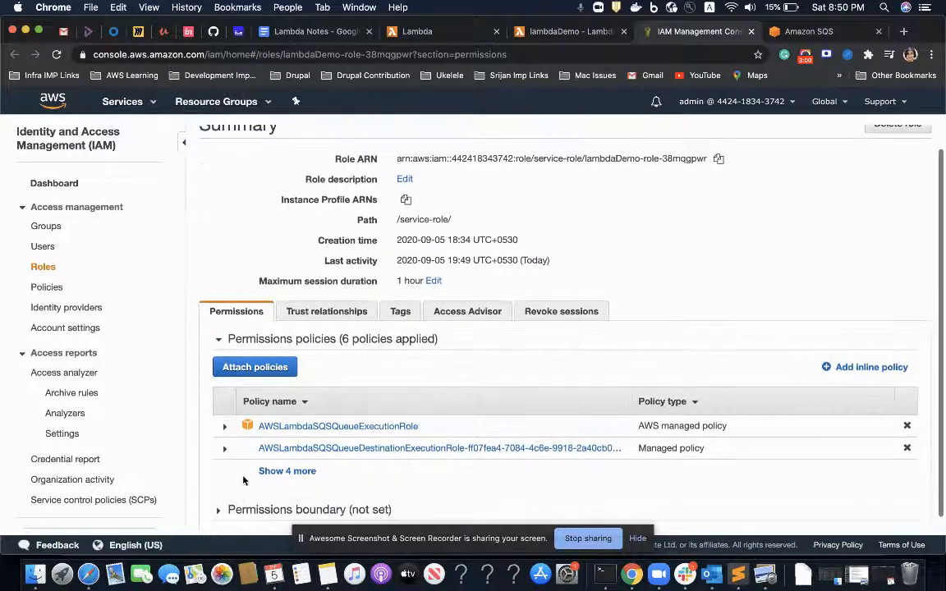
{"action": "left_click", "coordinate": [224, 426]}
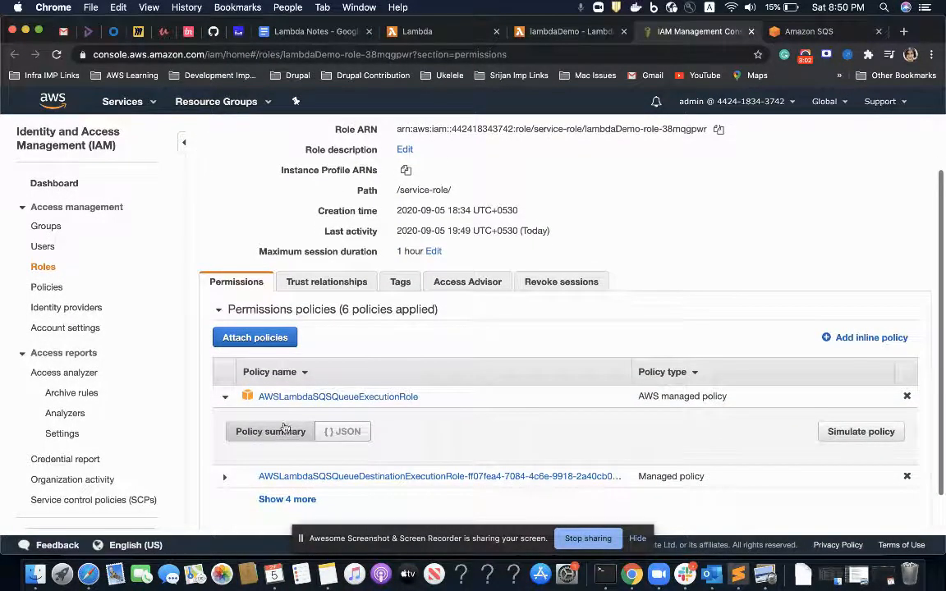
{"action": "scroll", "coordinate": [276, 404], "scroll_direction": "down", "scroll_amount": 3}
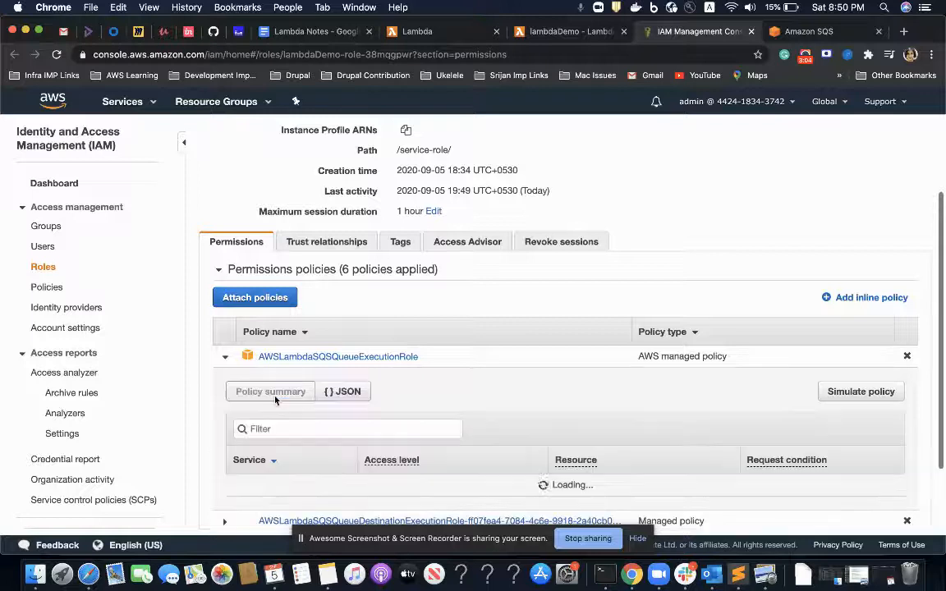
{"action": "scroll", "coordinate": [276, 402], "scroll_direction": "down", "scroll_amount": 3}
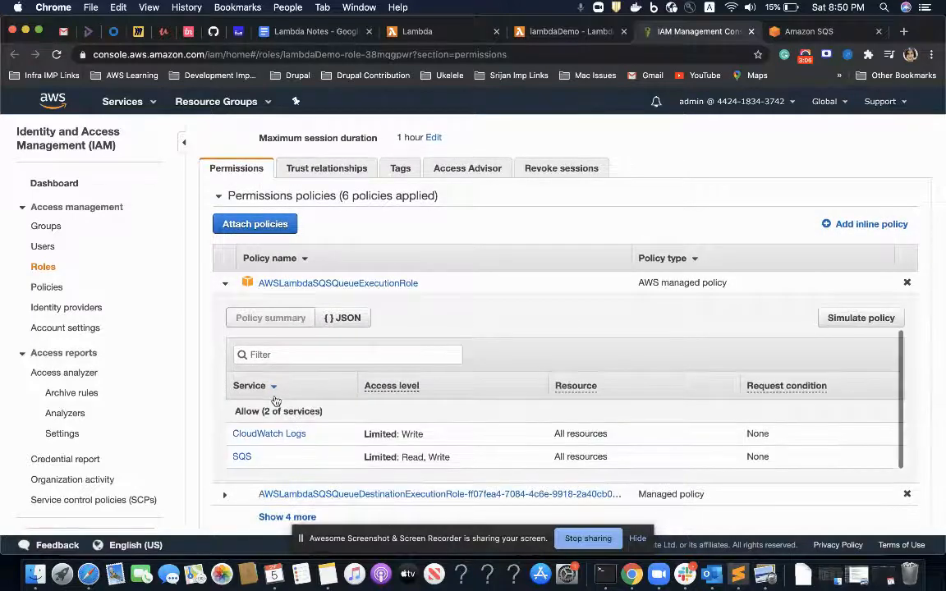
{"action": "scroll", "coordinate": [276, 400], "scroll_direction": "down", "scroll_amount": 2}
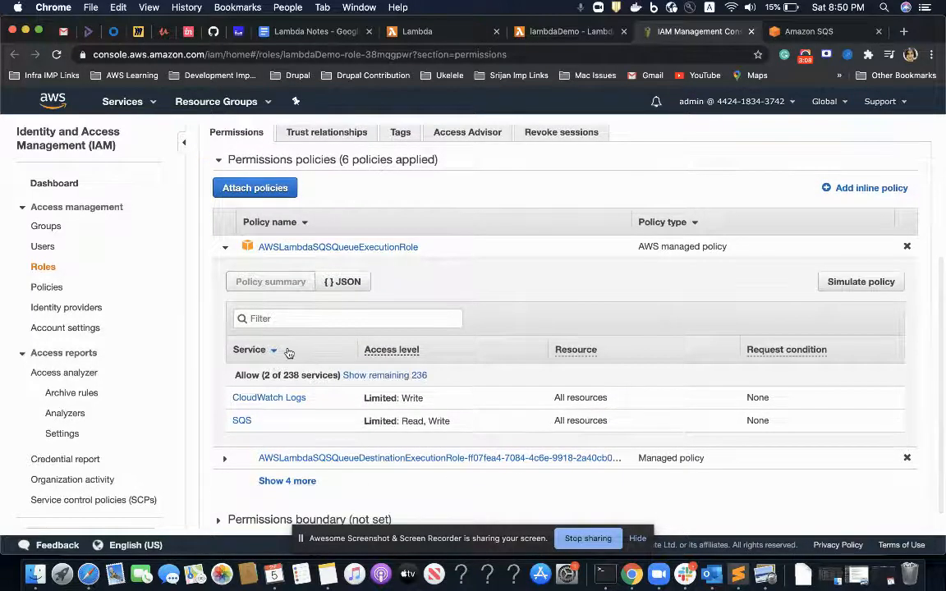
{"action": "left_click", "coordinate": [339, 272]}
{"action": "scroll", "coordinate": [311, 321], "scroll_direction": "down", "scroll_amount": 1}
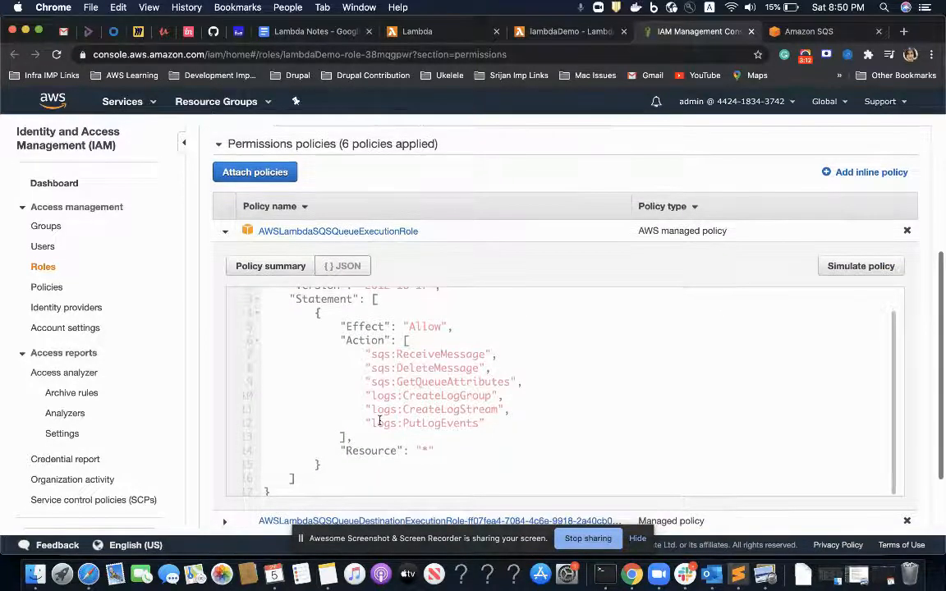
{"action": "scroll", "coordinate": [379, 420], "scroll_direction": "up", "scroll_amount": 3}
{"action": "scroll", "coordinate": [379, 421], "scroll_direction": "down", "scroll_amount": 3}
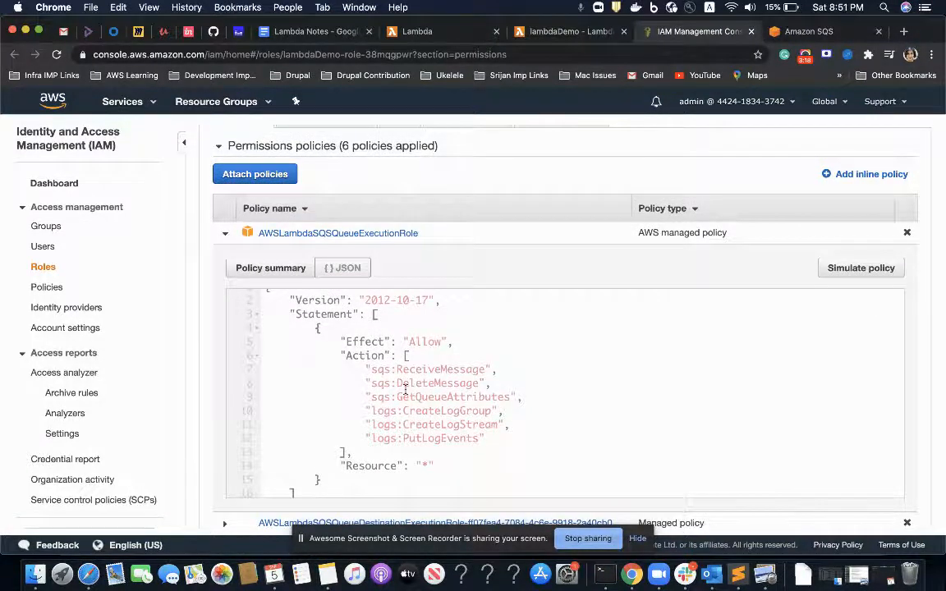
{"action": "scroll", "coordinate": [344, 345], "scroll_direction": "up", "scroll_amount": 5}
{"action": "left_click", "coordinate": [261, 317]}
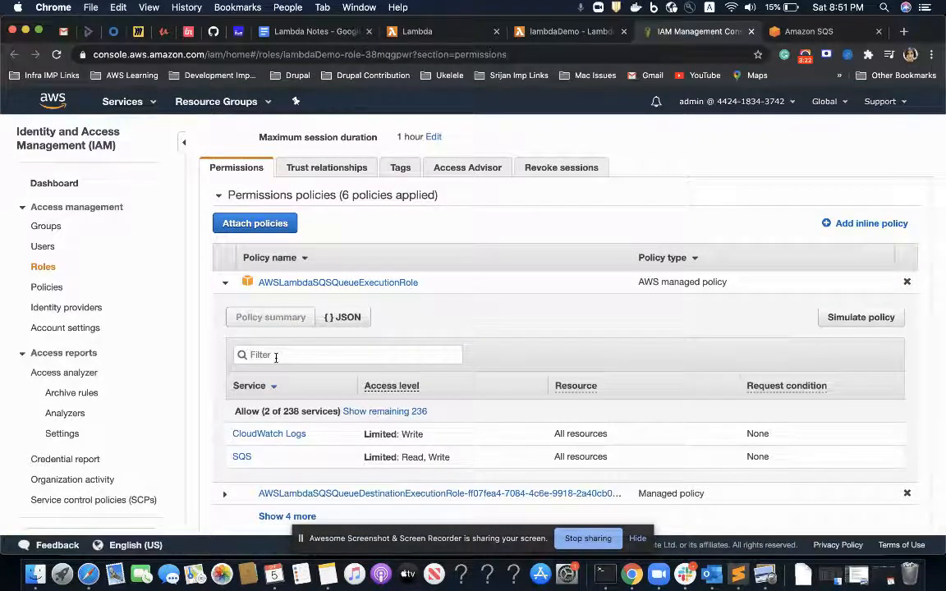
- Expand the AWSLambdaSQSQueueDestinationExecutionRole policy to view its summary
{"action": "scroll", "coordinate": [276, 358], "scroll_direction": "down", "scroll_amount": 2}
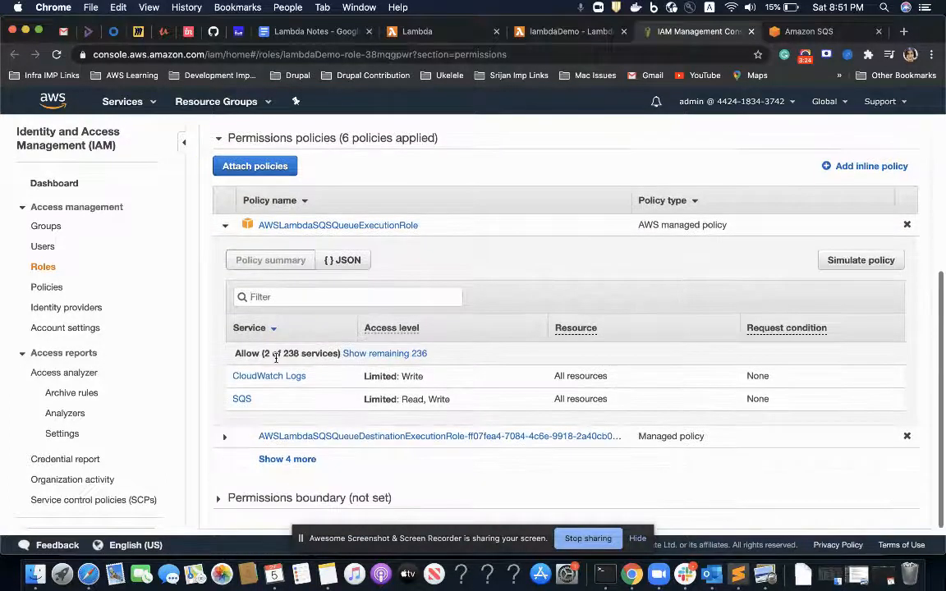
{"action": "left_click", "coordinate": [231, 446]}
{"action": "scroll", "coordinate": [232, 447], "scroll_direction": "down", "scroll_amount": 4}
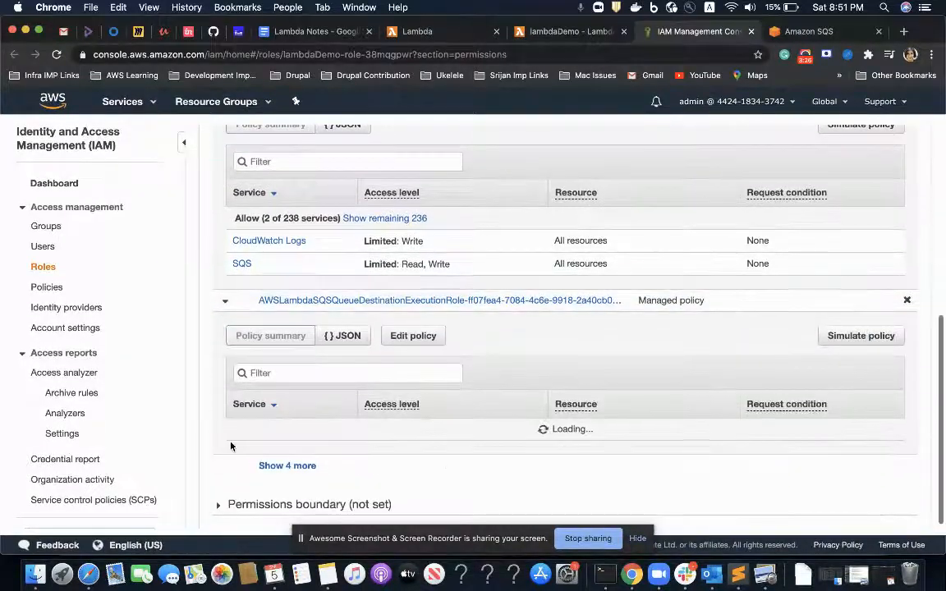
- Search the policies for "sqs" and attach AmazonSQSFullAccess to the lambdaDemo execution role
{"action": "scroll", "coordinate": [231, 447], "scroll_direction": "up", "scroll_amount": 10}
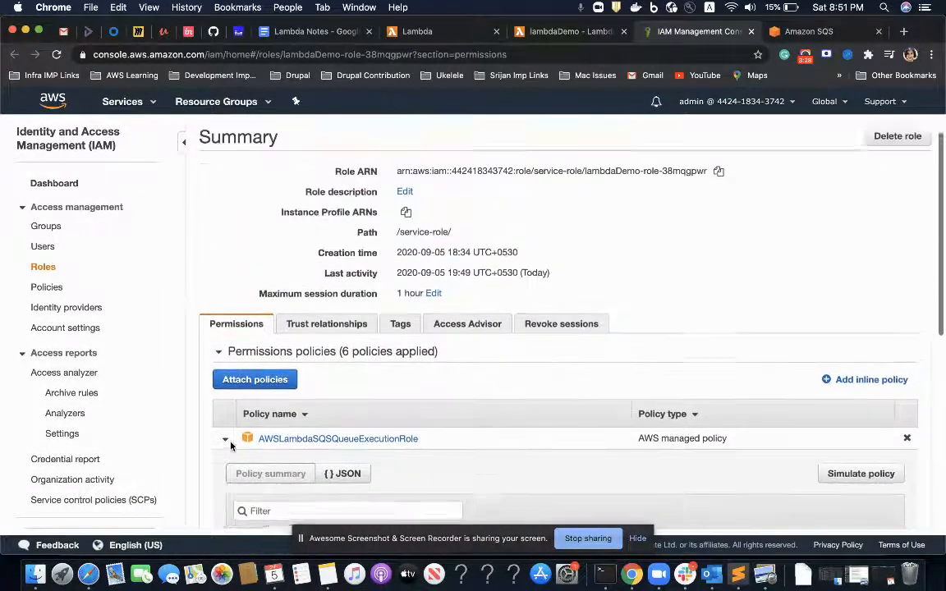
{"action": "left_click", "coordinate": [248, 394]}
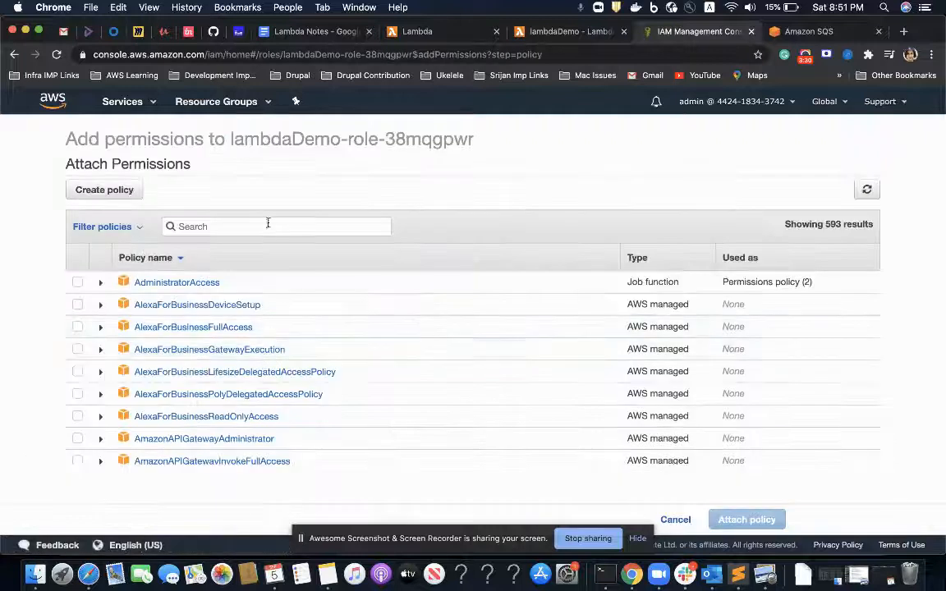
{"action": "type", "text": "sqs"}
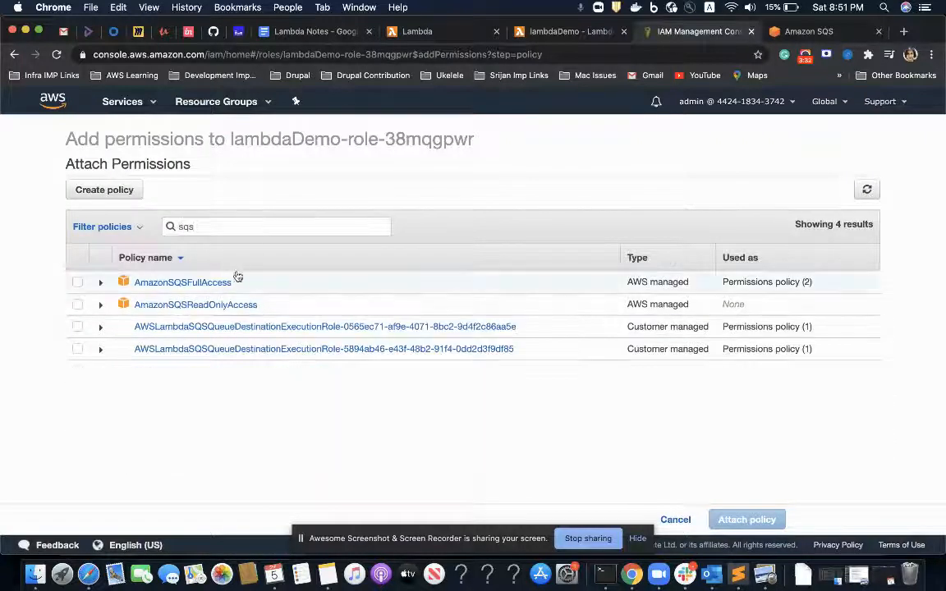
{"action": "left_click", "coordinate": [75, 283]}
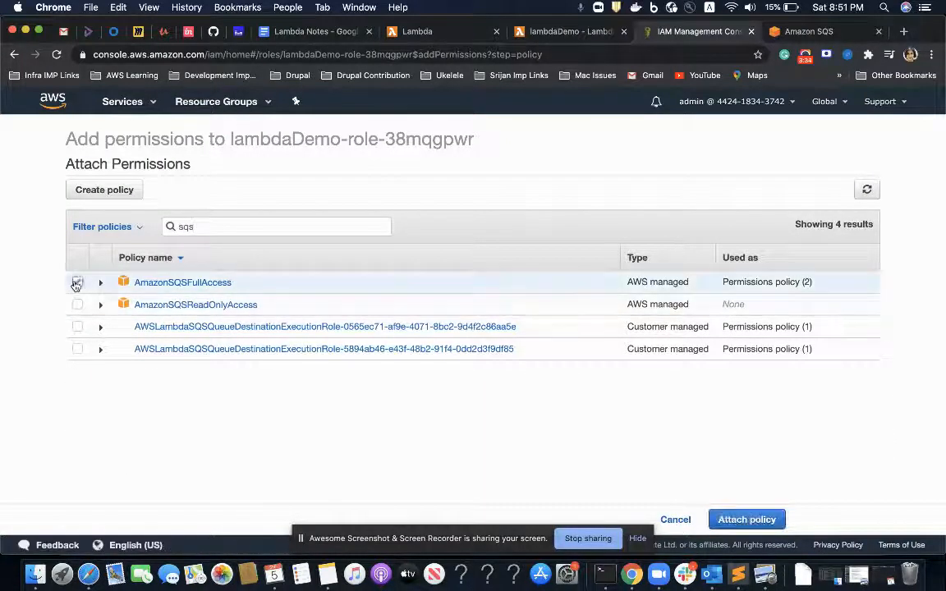
{"action": "left_click", "coordinate": [767, 518]}
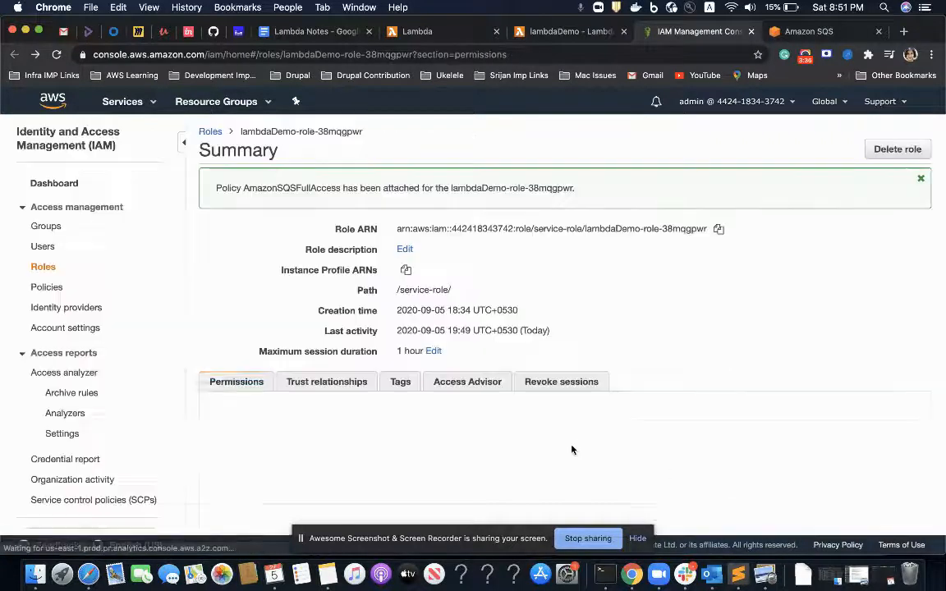
{"action": "scroll", "coordinate": [569, 450], "scroll_direction": "down", "scroll_amount": 2}
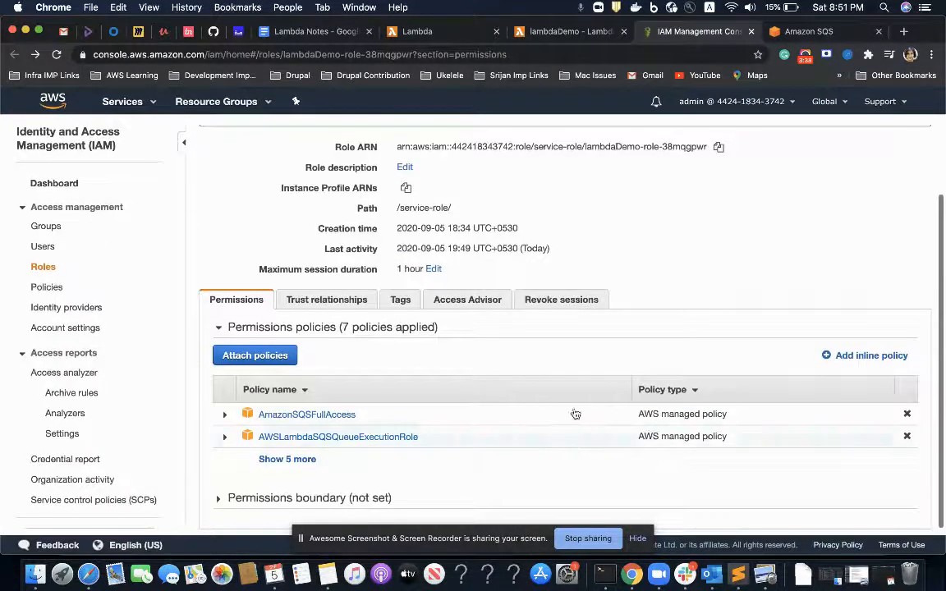
{"action": "scroll", "coordinate": [596, 236], "scroll_direction": "up", "scroll_amount": 1}
{"action": "scroll", "coordinate": [597, 236], "scroll_direction": "up", "scroll_amount": 2}
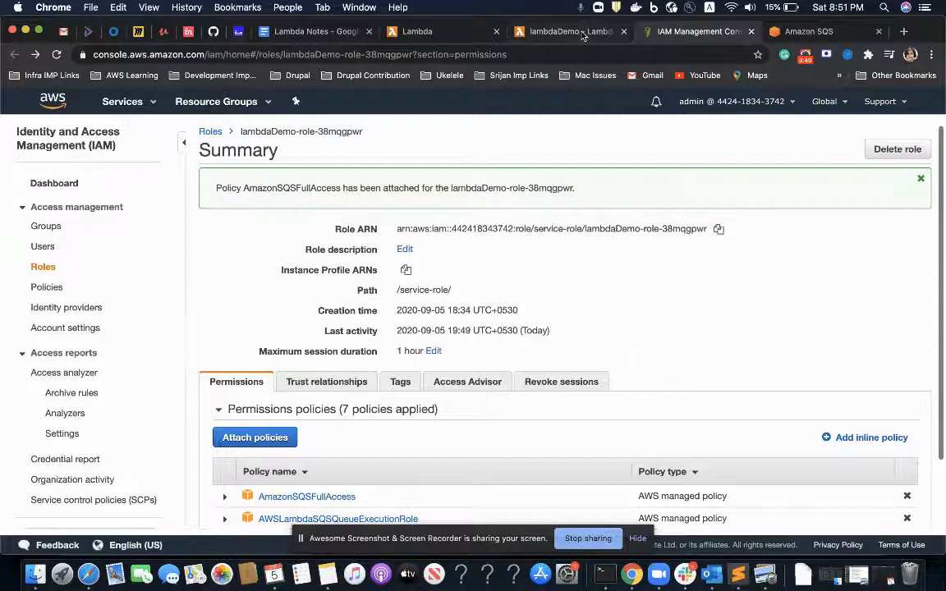
- Return to the pending asynchronous configuration of lambdaDemo and save it with demolambdaDlq as the dead-letter queue
{"action": "left_click", "coordinate": [531, 31]}
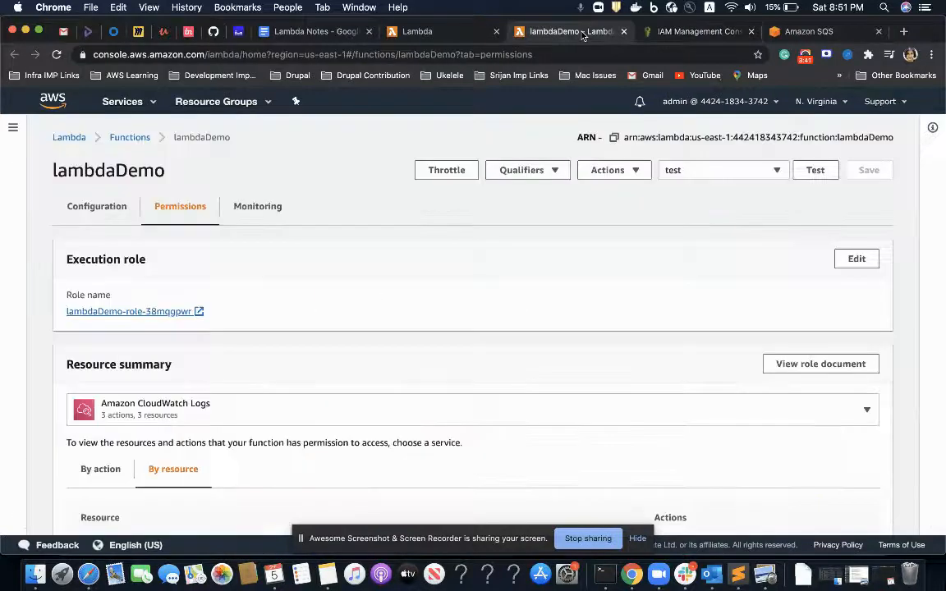
{"action": "left_click", "coordinate": [95, 208]}
{"action": "scroll", "coordinate": [287, 336], "scroll_direction": "down", "scroll_amount": 3}
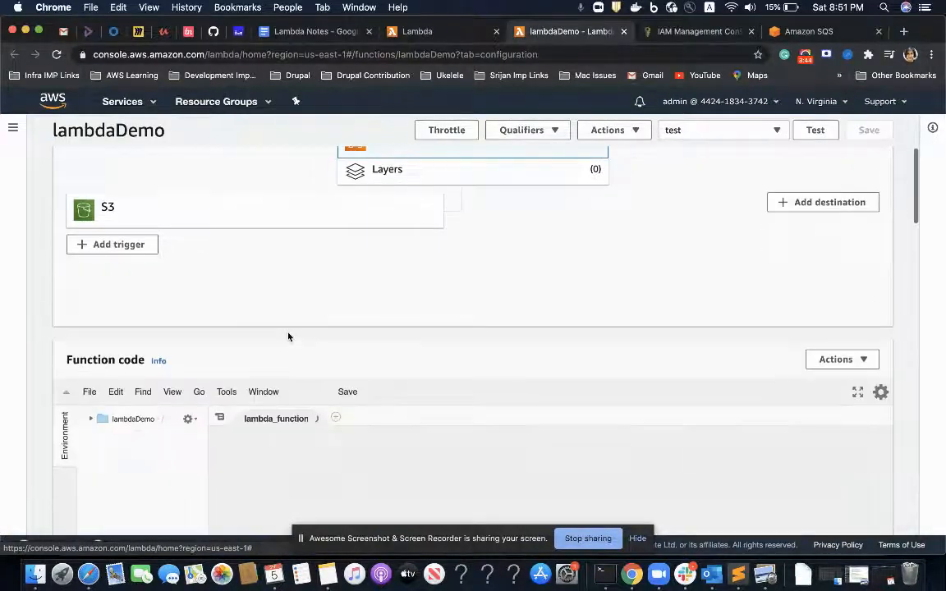
{"action": "left_click", "coordinate": [405, 35]}
{"action": "scroll", "coordinate": [270, 301], "scroll_direction": "down", "scroll_amount": 5}
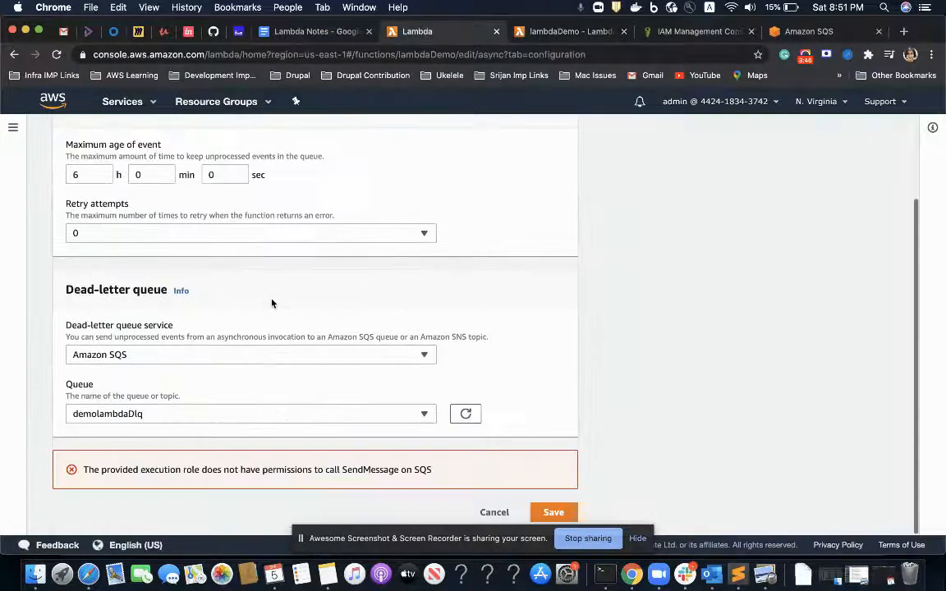
{"action": "left_click", "coordinate": [555, 511]}
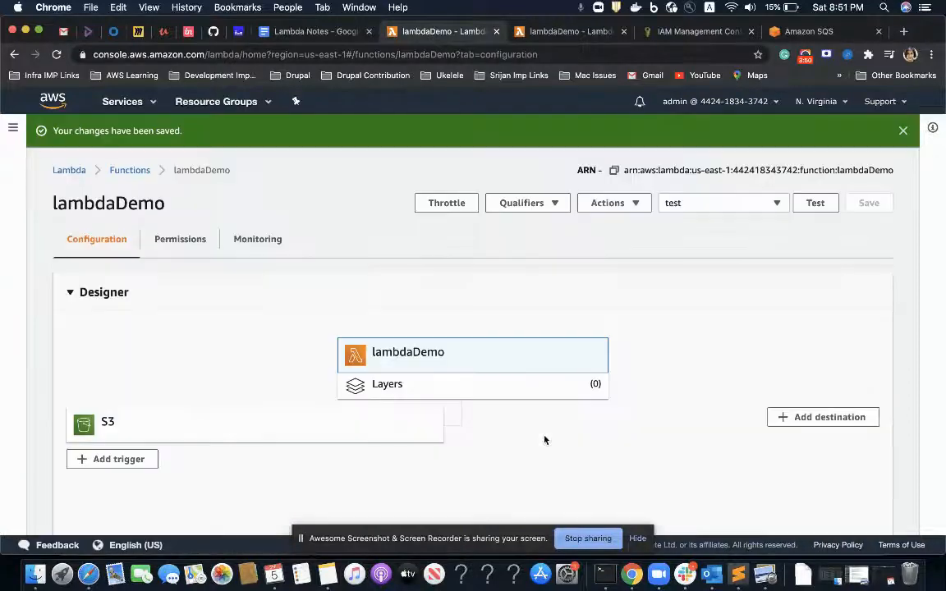
- Edit lambdaDemo's asynchronous invocation settings to allow 1 retry attempt and save the configuration
{"action": "scroll", "coordinate": [545, 439], "scroll_direction": "down", "scroll_amount": 10}
{"action": "scroll", "coordinate": [544, 439], "scroll_direction": "down", "scroll_amount": 15}
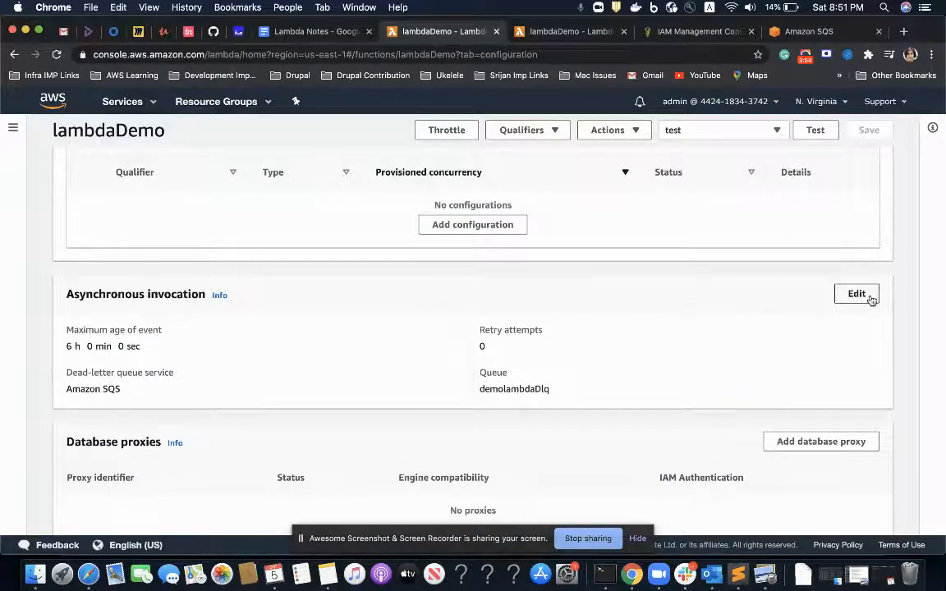
{"action": "left_click", "coordinate": [856, 294]}
{"action": "scroll", "coordinate": [269, 426], "scroll_direction": "down", "scroll_amount": 1}
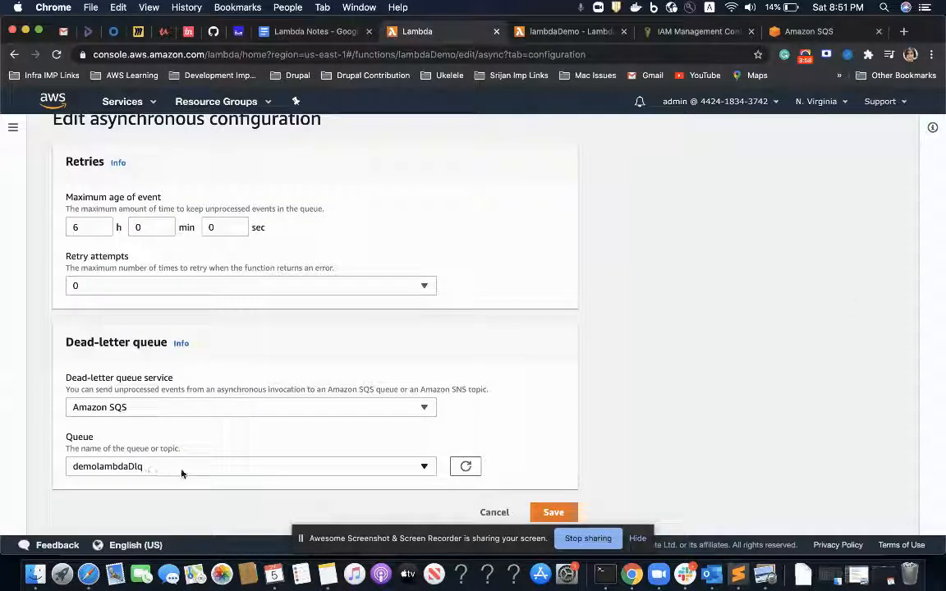
{"action": "scroll", "coordinate": [181, 473], "scroll_direction": "up", "scroll_amount": 2}
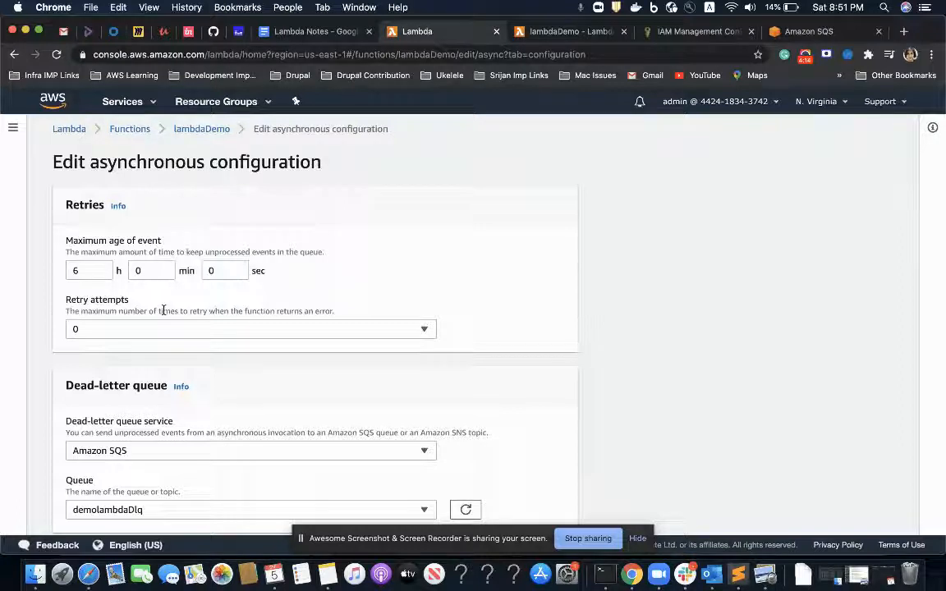
{"action": "left_click", "coordinate": [144, 329]}
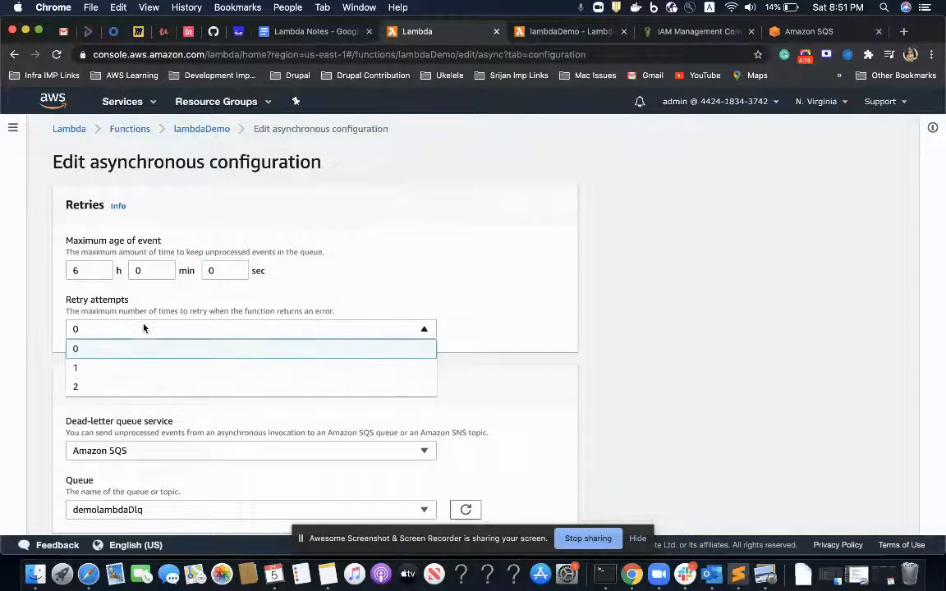
{"action": "left_click", "coordinate": [117, 362]}
{"action": "scroll", "coordinate": [117, 363], "scroll_direction": "down", "scroll_amount": 2}
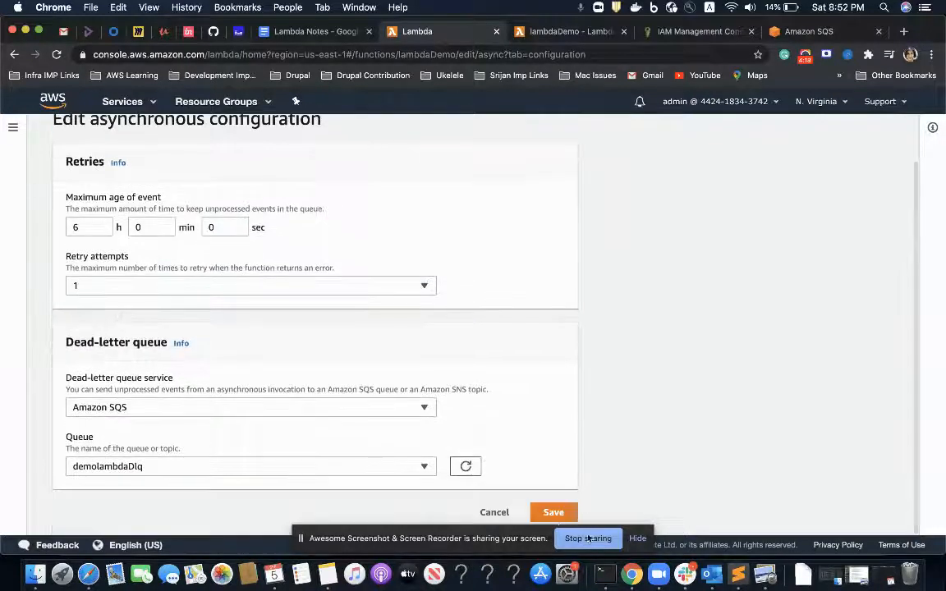
{"action": "left_click", "coordinate": [563, 513]}
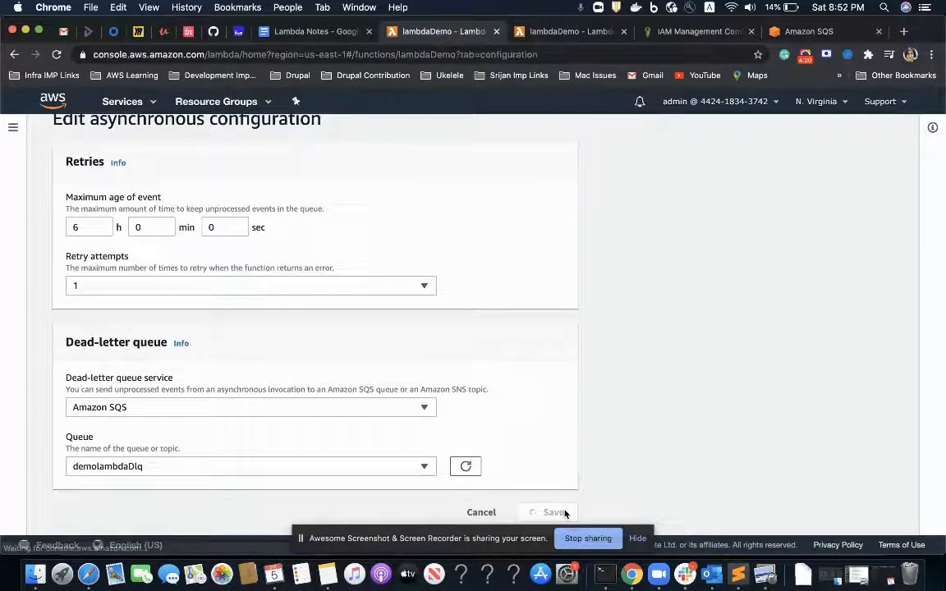
- Run lambdaDemo with the saved "test" event and check its execution result
{"action": "scroll", "coordinate": [536, 382], "scroll_direction": "down", "scroll_amount": 5}
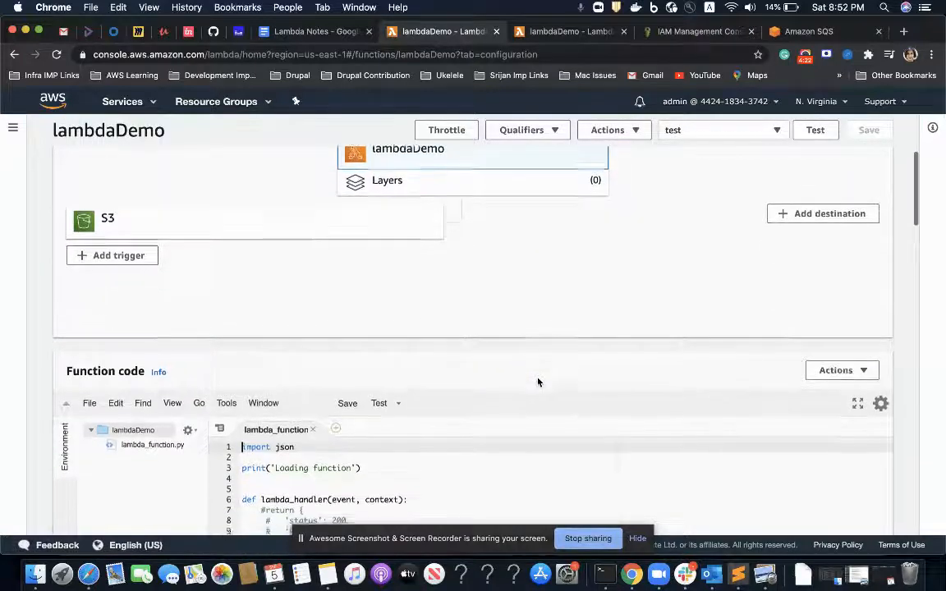
{"action": "scroll", "coordinate": [539, 383], "scroll_direction": "up", "scroll_amount": 2}
{"action": "scroll", "coordinate": [540, 383], "scroll_direction": "down", "scroll_amount": 5}
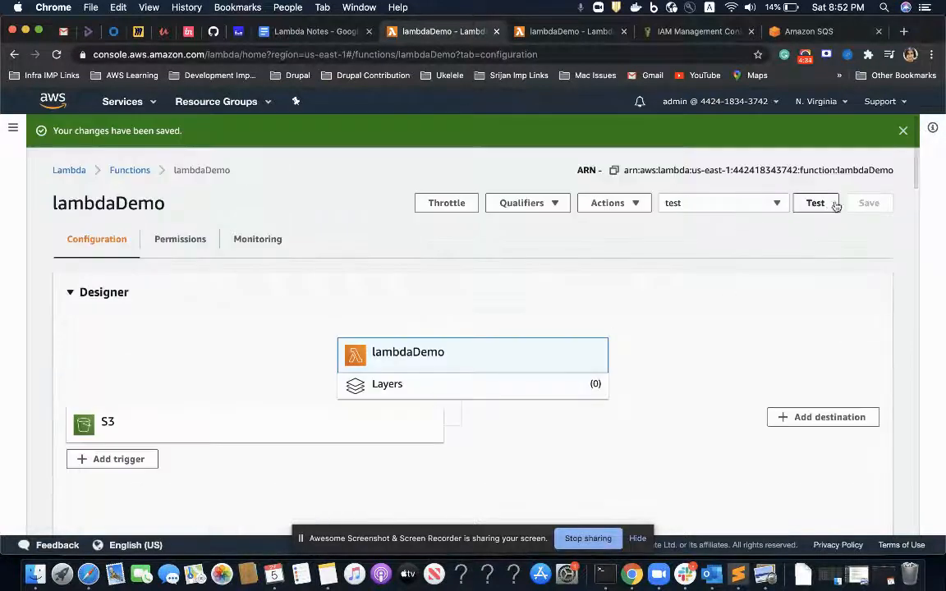
{"action": "left_click", "coordinate": [831, 207]}
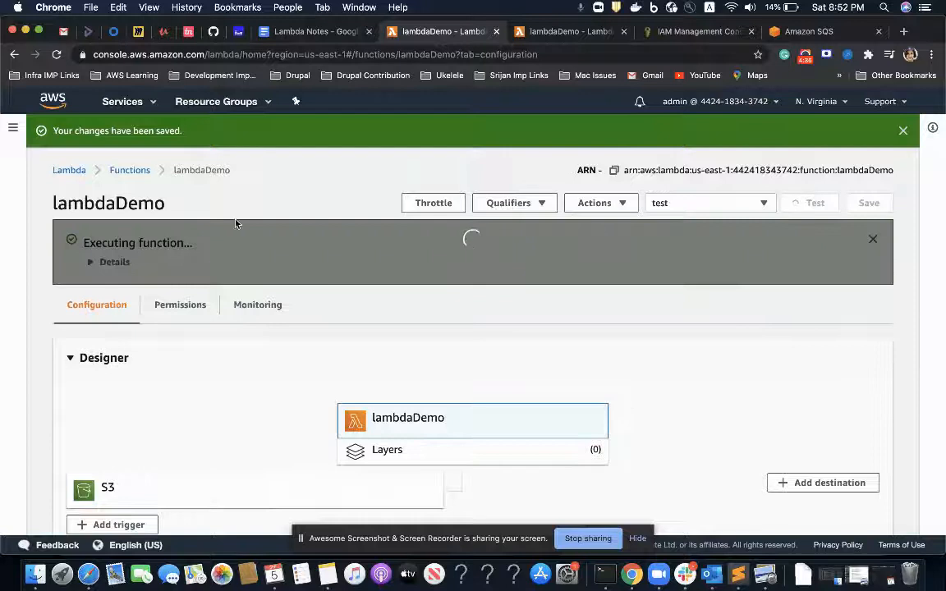
{"action": "left_click", "coordinate": [93, 261]}
{"action": "scroll", "coordinate": [97, 253], "scroll_direction": "down", "scroll_amount": 1}
{"action": "left_click", "coordinate": [96, 248]}
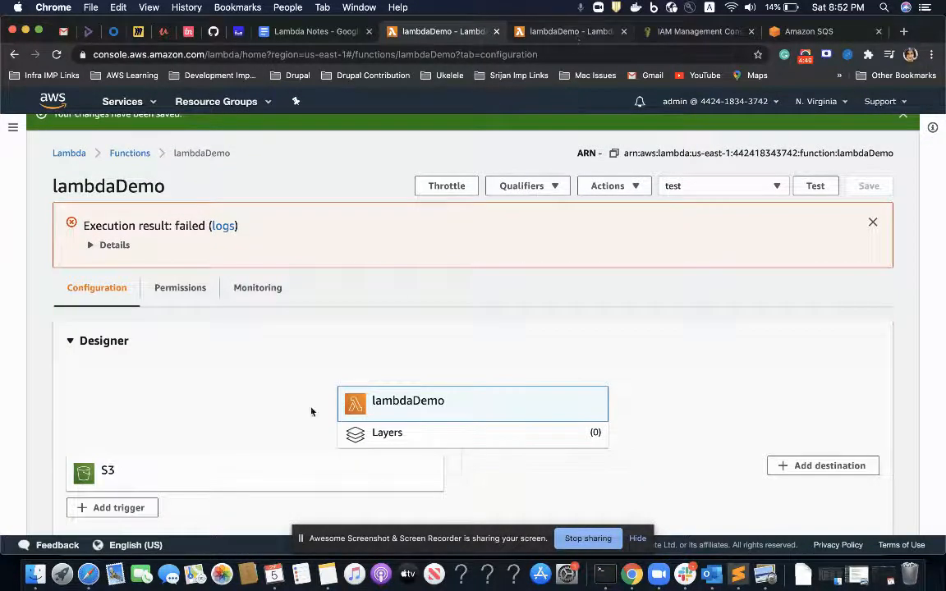
{"action": "scroll", "coordinate": [286, 450], "scroll_direction": "down", "scroll_amount": 3}
{"action": "scroll", "coordinate": [286, 451], "scroll_direction": "down", "scroll_amount": 1}
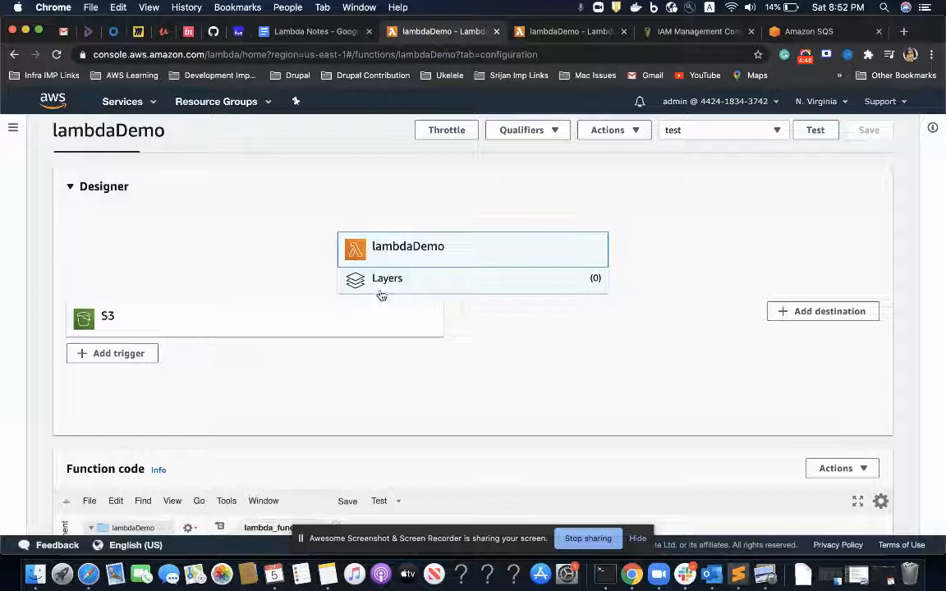
- Open the demo-s3-lambda-integration bucket from lambdaDemo's S3 trigger
{"action": "left_click", "coordinate": [715, 33]}
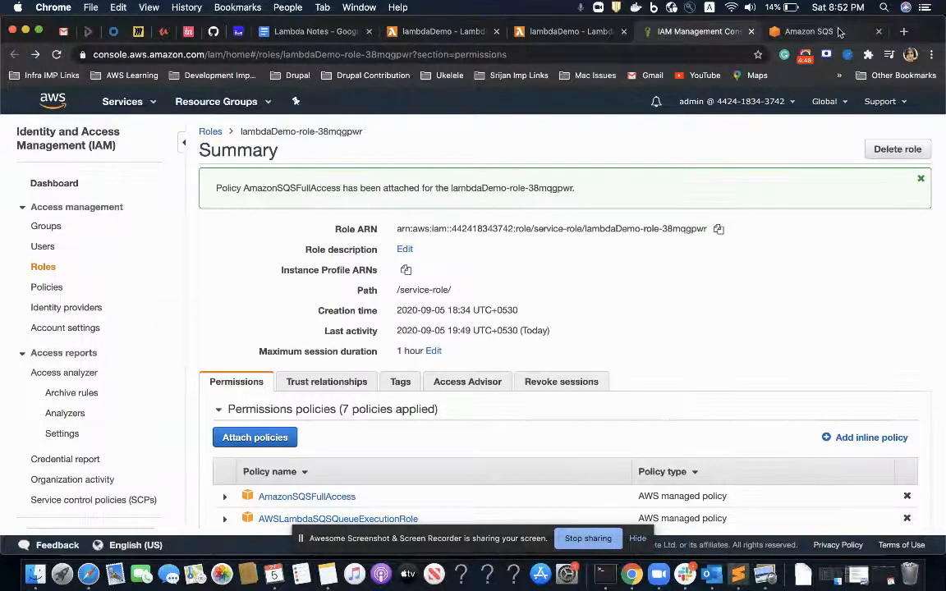
{"action": "left_click", "coordinate": [809, 32]}
{"action": "left_click", "coordinate": [444, 32]}
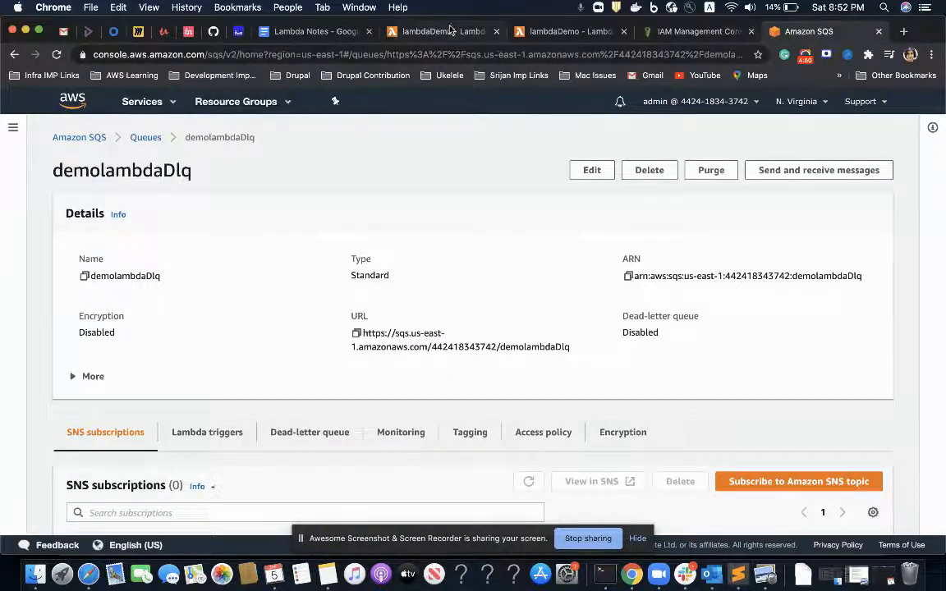
{"action": "scroll", "coordinate": [222, 328], "scroll_direction": "down", "scroll_amount": 4}
{"action": "left_click", "coordinate": [215, 207]}
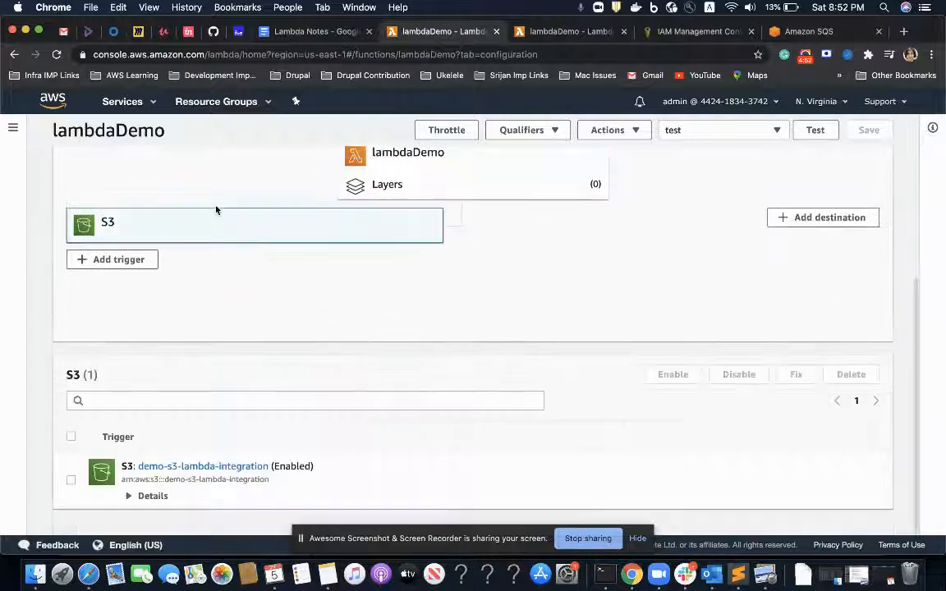
{"action": "left_click", "coordinate": [175, 473]}
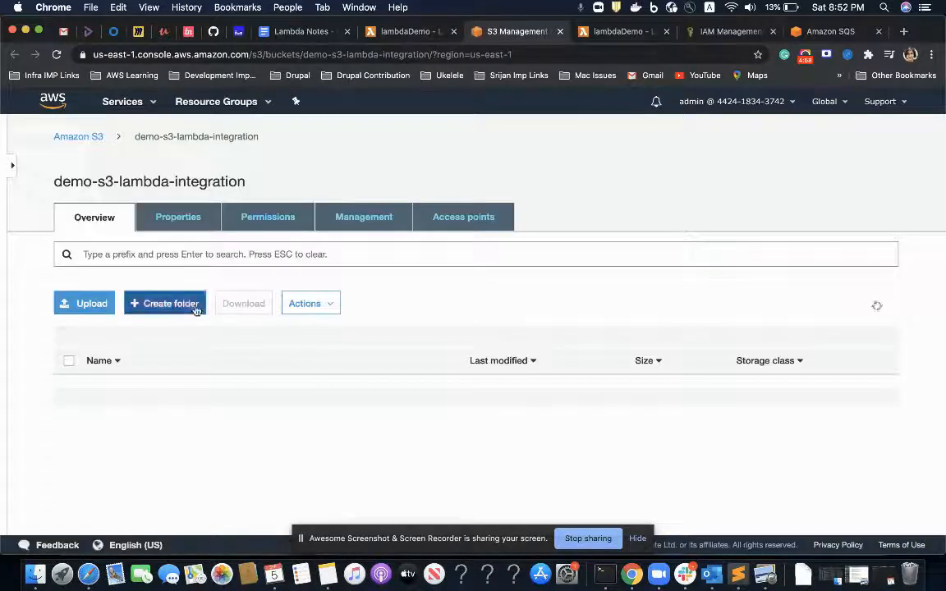
- Delete 1kb-sample-image.jpg from the demo-s3-lambda-integration bucket
{"action": "left_click", "coordinate": [69, 388]}
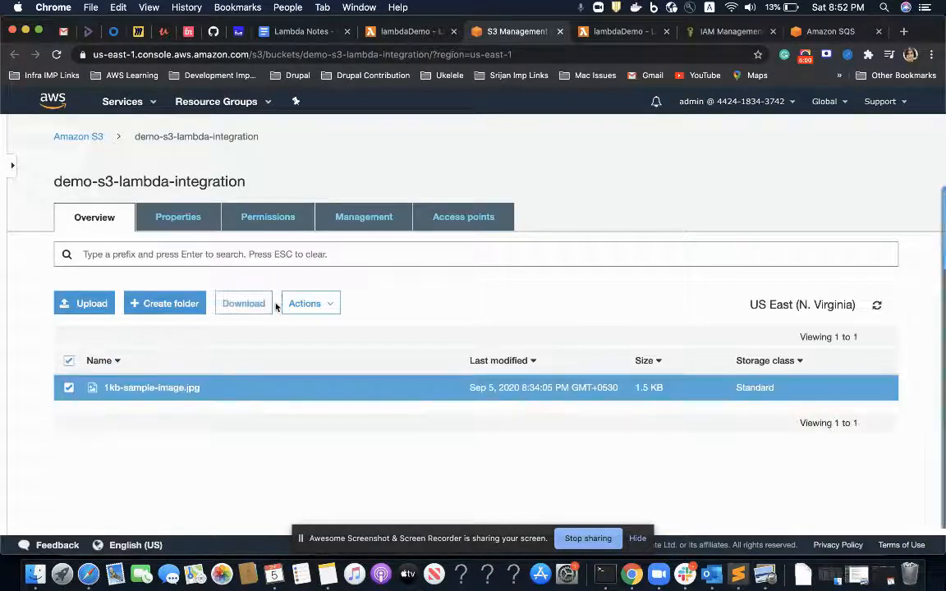
{"action": "left_click", "coordinate": [305, 303]}
{"action": "scroll", "coordinate": [348, 476], "scroll_direction": "down", "scroll_amount": 3}
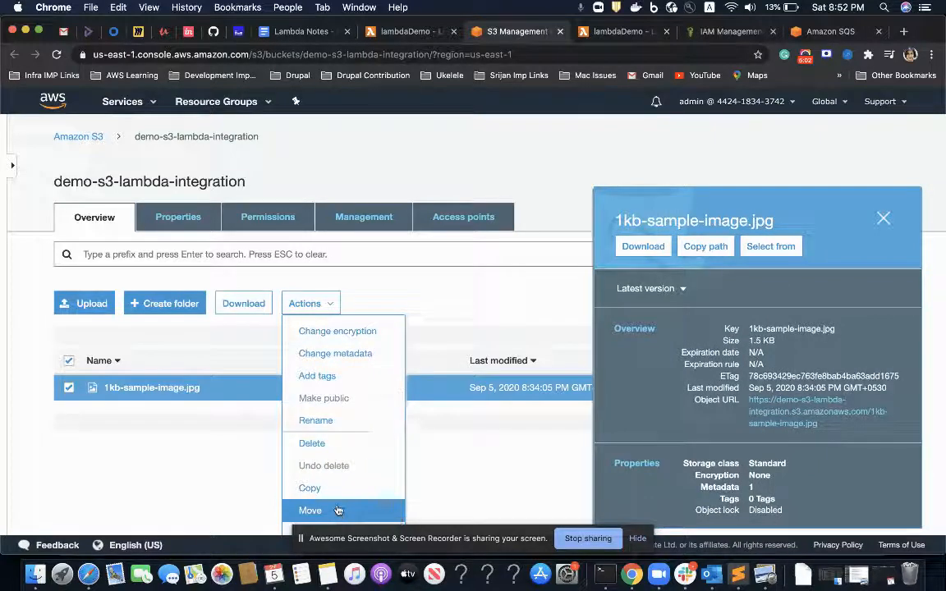
{"action": "left_click", "coordinate": [329, 444]}
{"action": "left_click", "coordinate": [661, 502]}
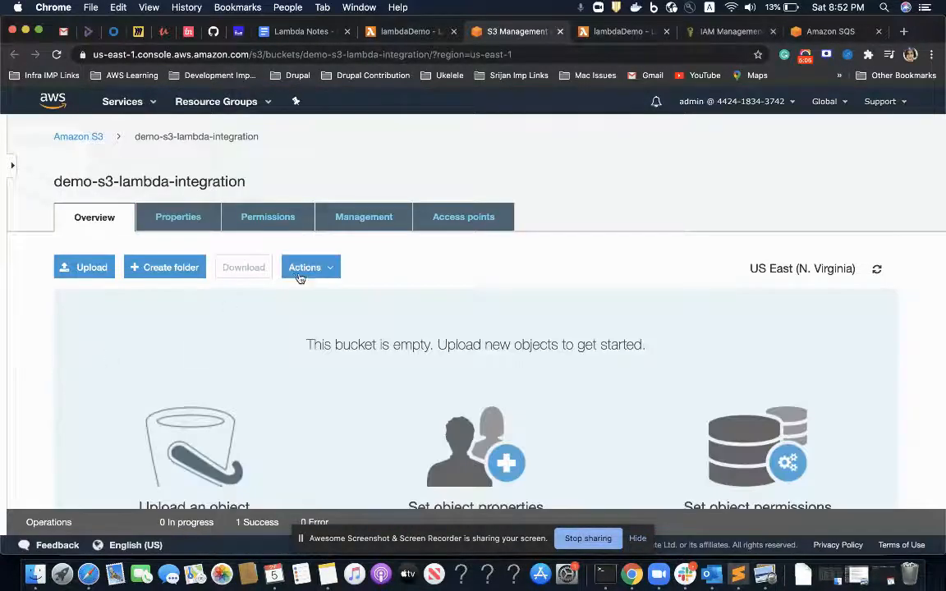
- Upload 1kb-sample-image.jpg from Downloads to the demo-s3-lambda-integration bucket, keeping the default permissions and properties
{"action": "left_click", "coordinate": [93, 269]}
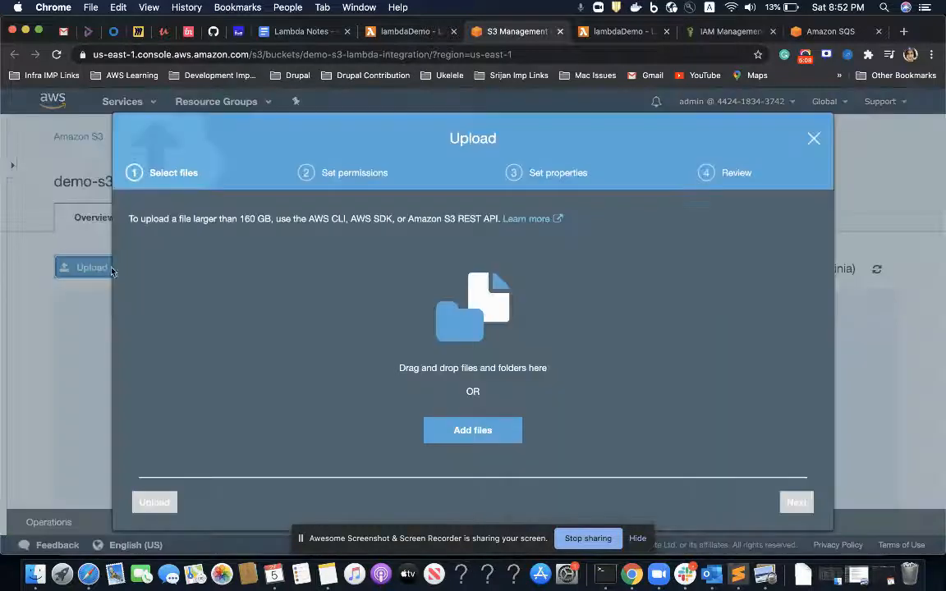
{"action": "left_click", "coordinate": [452, 429]}
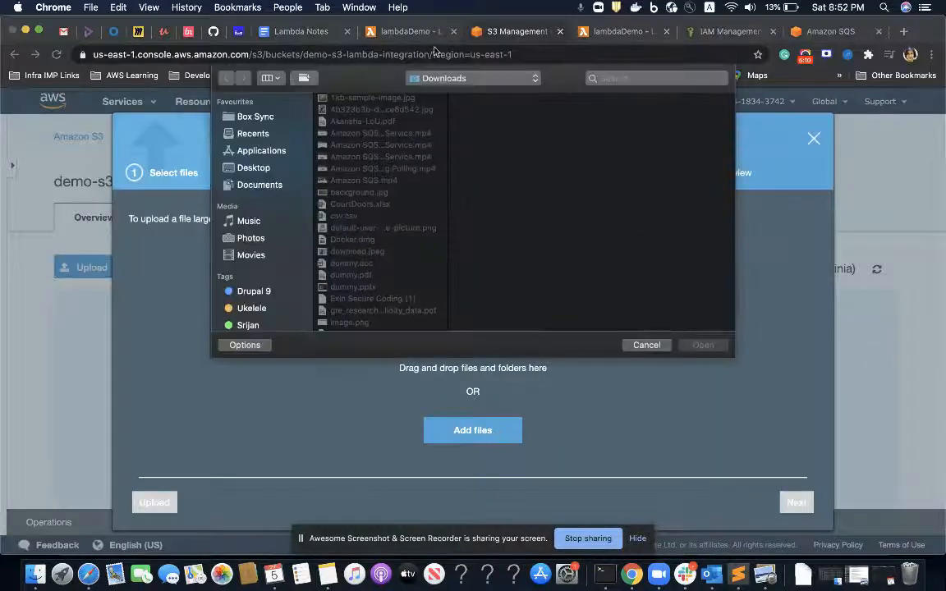
{"action": "double_click", "coordinate": [390, 98]}
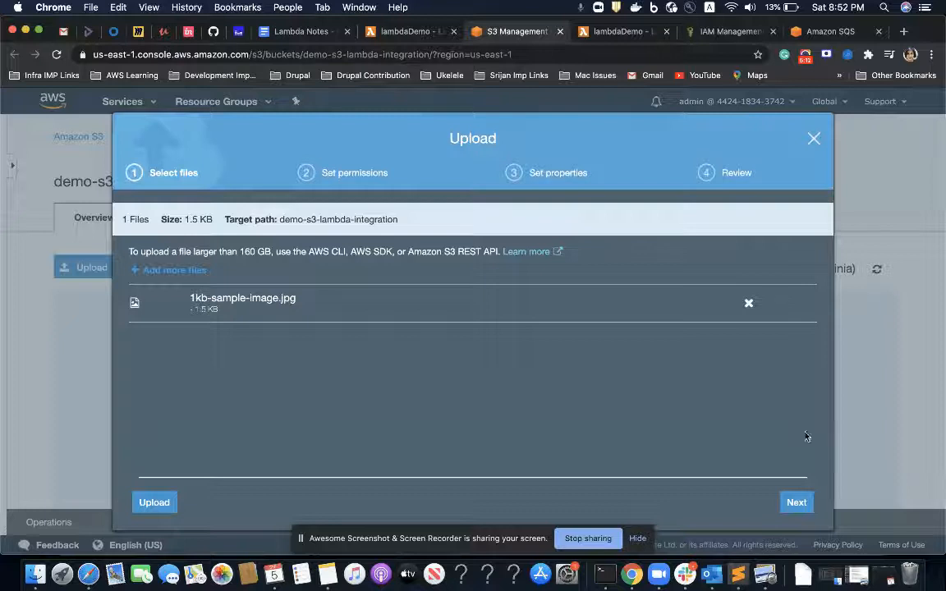
{"action": "left_click", "coordinate": [796, 502]}
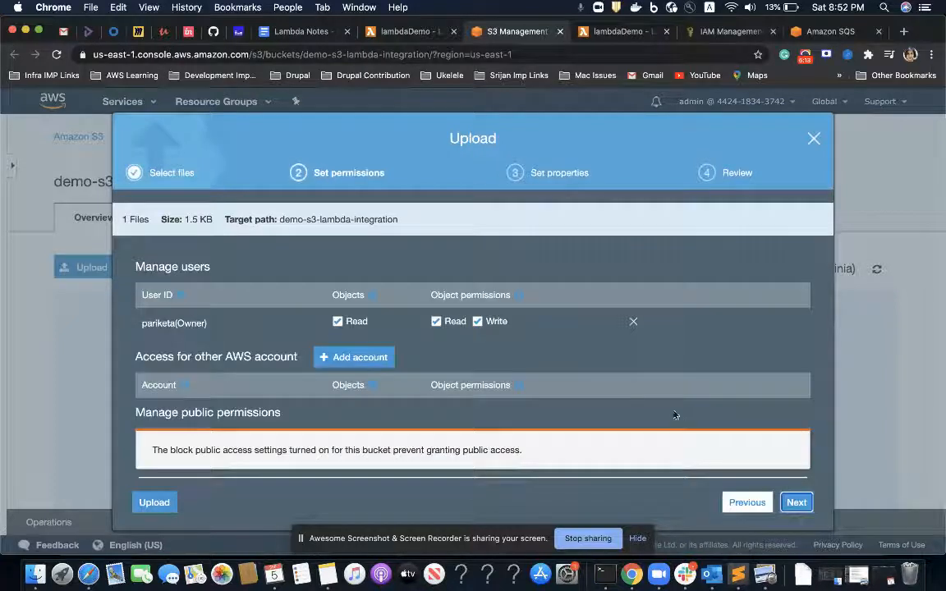
{"action": "left_click", "coordinate": [802, 504]}
{"action": "left_click", "coordinate": [798, 503]}
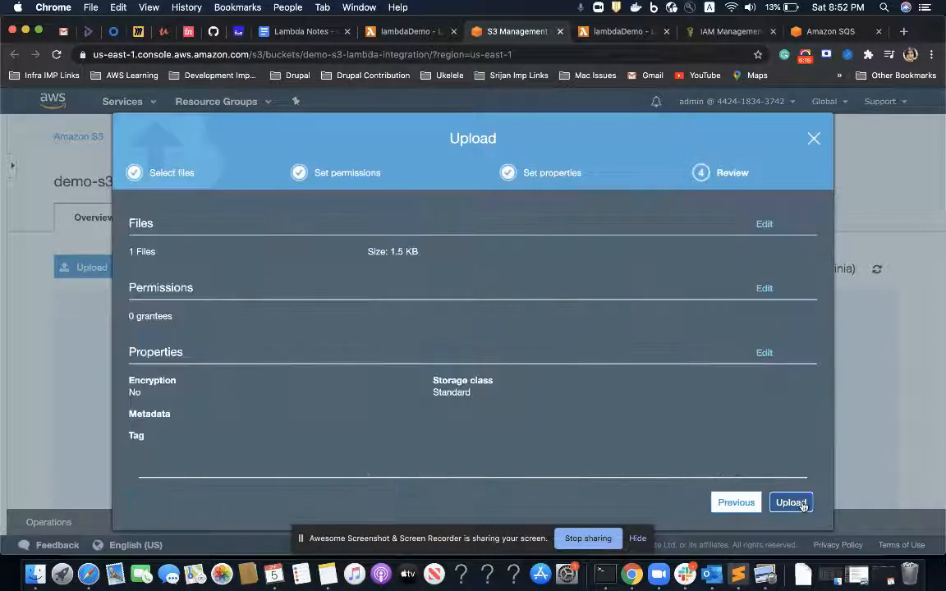
{"action": "left_click", "coordinate": [790, 503]}
{"action": "scroll", "coordinate": [688, 398], "scroll_direction": "down", "scroll_amount": 4}
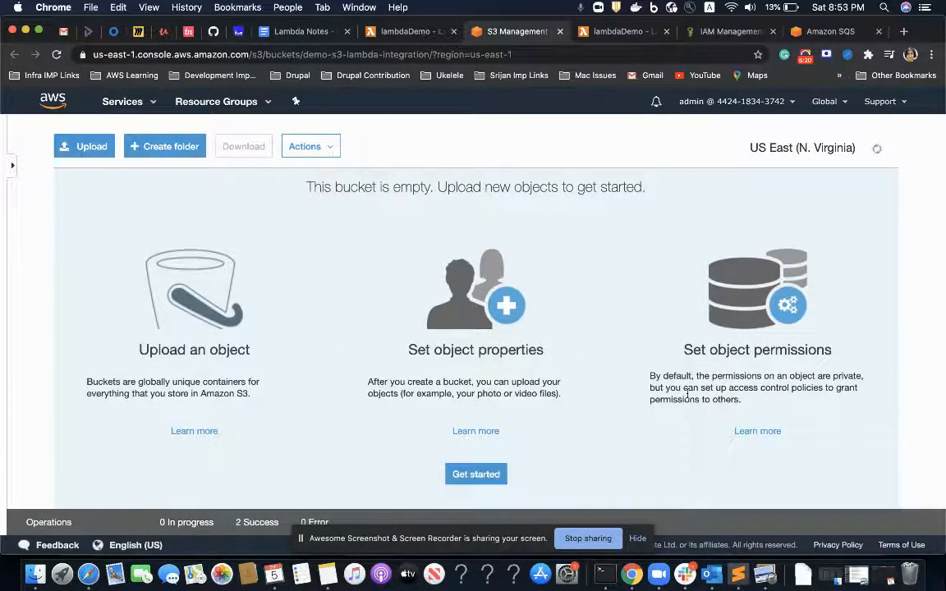
{"action": "scroll", "coordinate": [633, 419], "scroll_direction": "up", "scroll_amount": 1}
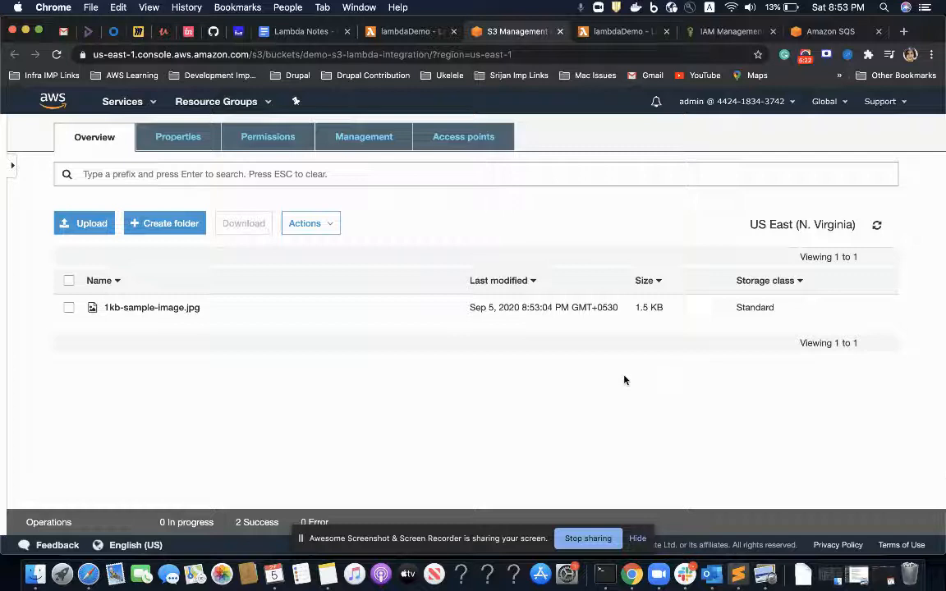
- Return to lambdaDemo, dismiss its test result and reopen the function from the Lambda functions list
{"action": "left_click", "coordinate": [414, 31]}
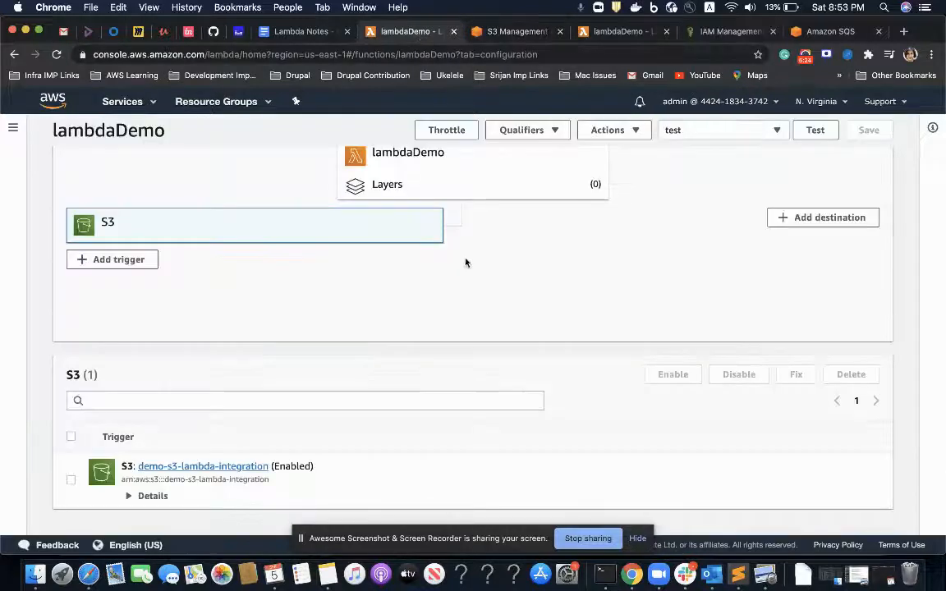
{"action": "scroll", "coordinate": [465, 267], "scroll_direction": "up", "scroll_amount": 5}
{"action": "left_click", "coordinate": [871, 241]}
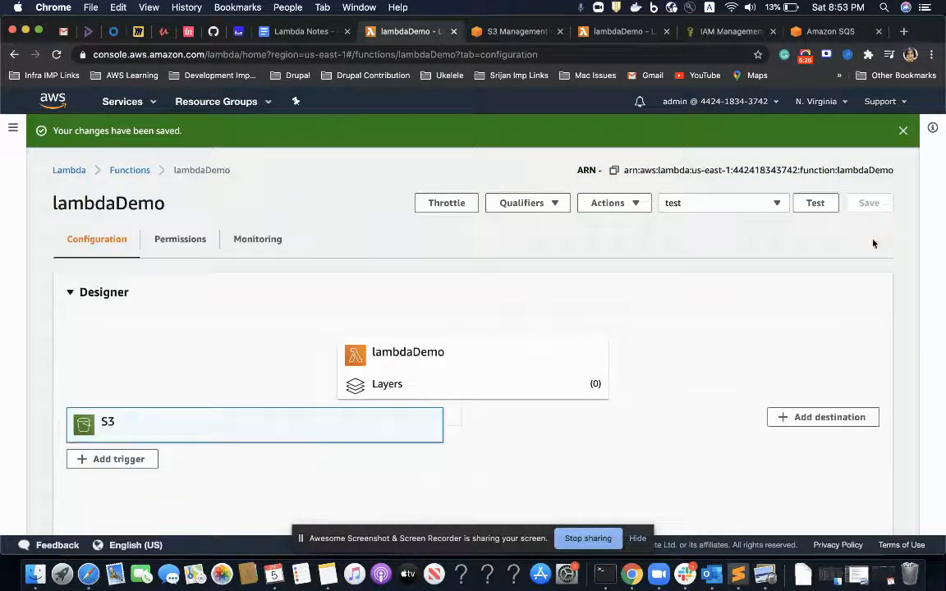
{"action": "scroll", "coordinate": [653, 307], "scroll_direction": "down", "scroll_amount": 5}
{"action": "scroll", "coordinate": [652, 306], "scroll_direction": "up", "scroll_amount": 5}
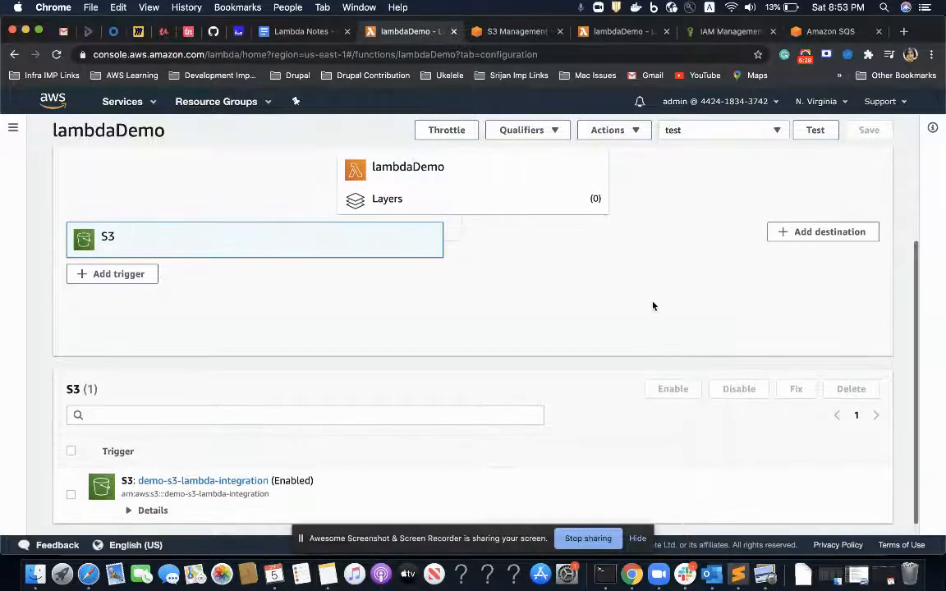
{"action": "left_click", "coordinate": [129, 170]}
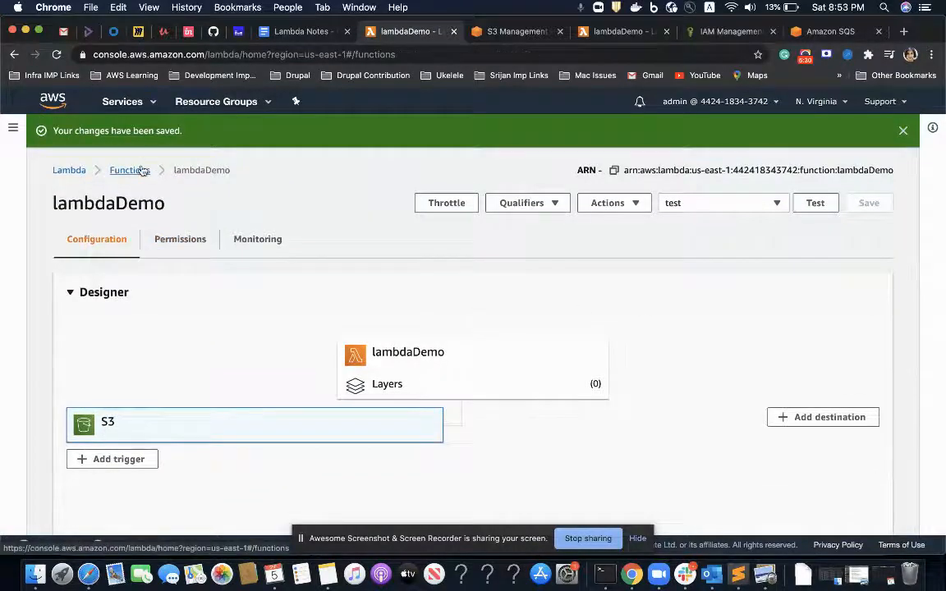
{"action": "left_click", "coordinate": [139, 272]}
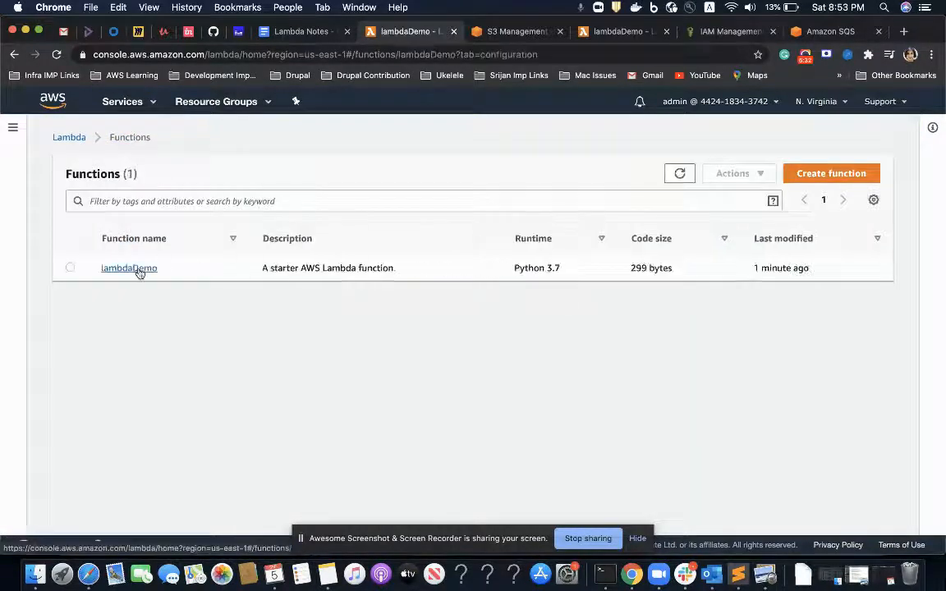
- Close the duplicate lambdaDemo page and the IAM page, and refresh the list of SQS queues
{"action": "left_click", "coordinate": [516, 31]}
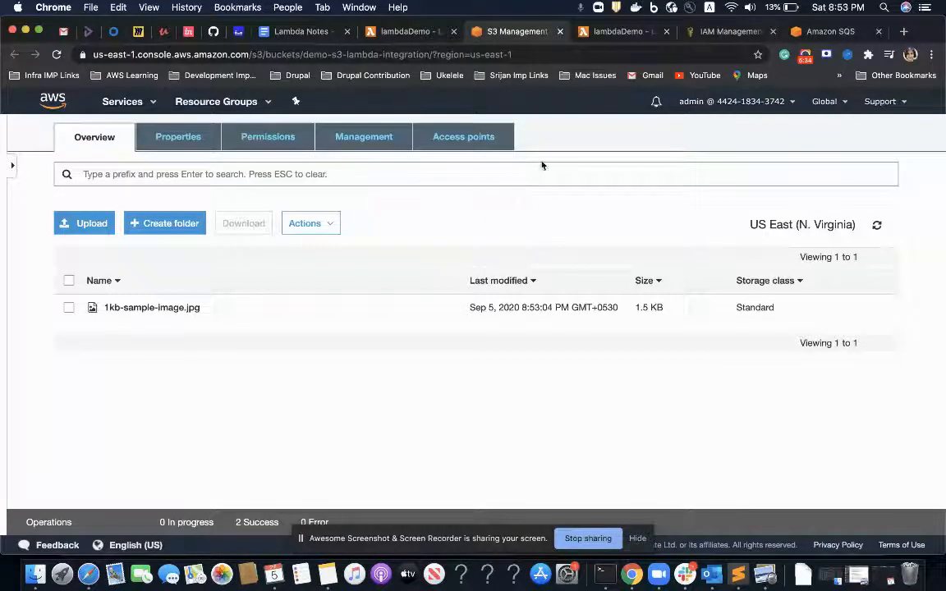
{"action": "left_click", "coordinate": [600, 33]}
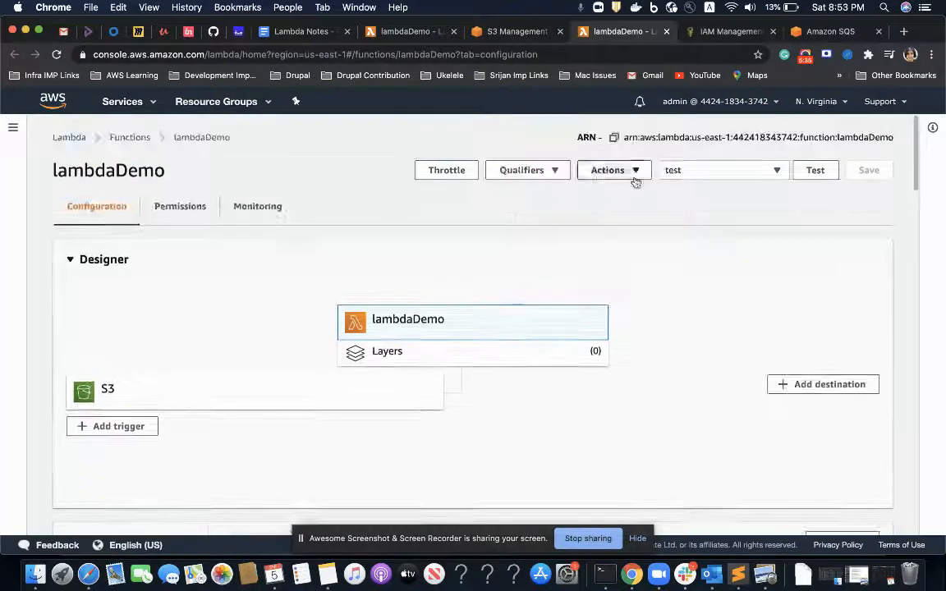
{"action": "left_click", "coordinate": [666, 32]}
{"action": "left_click", "coordinate": [667, 32]}
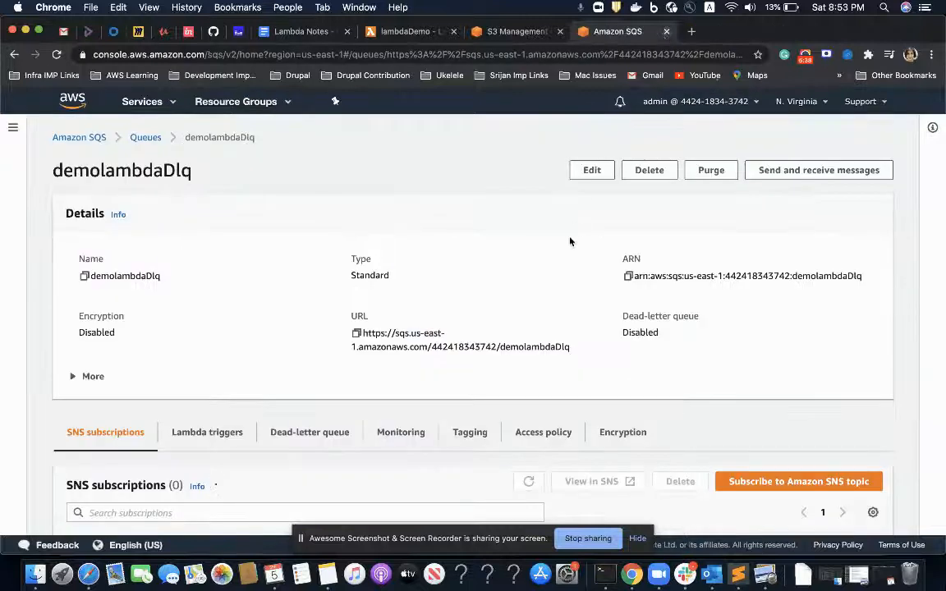
{"action": "left_click", "coordinate": [146, 138]}
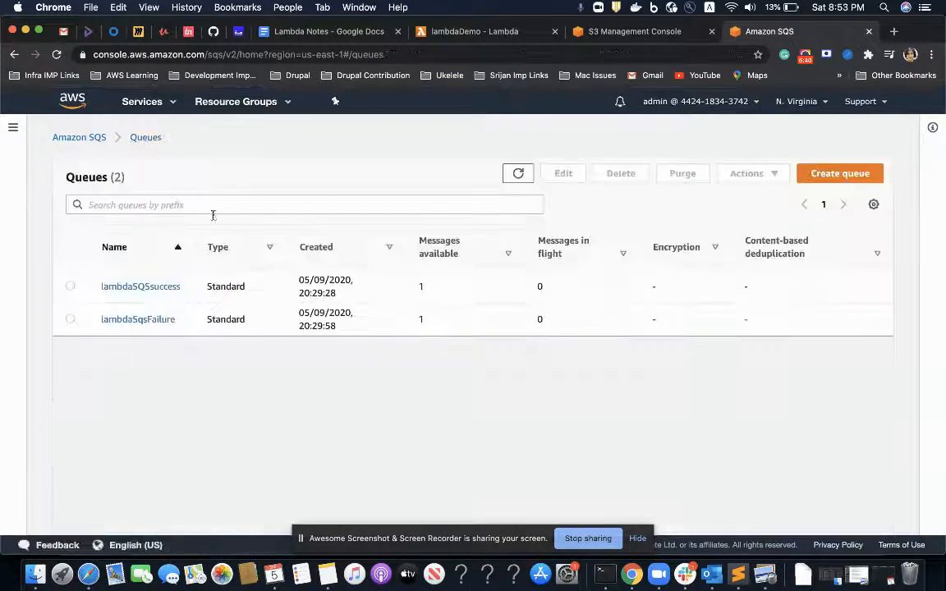
{"action": "left_click", "coordinate": [520, 173]}
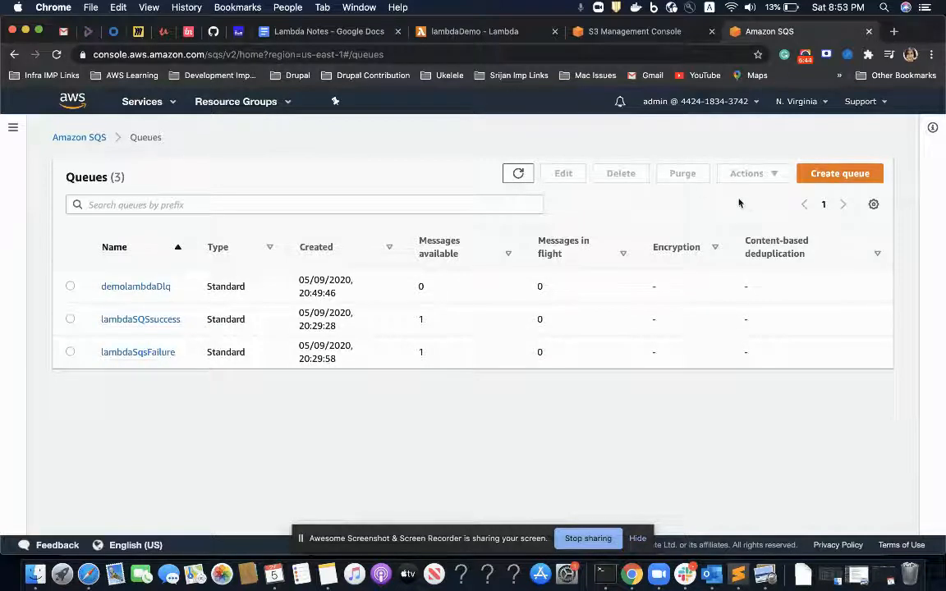
- Refresh the SQS queues list and review lambdaDemo's asynchronous invocation settings and function code
{"action": "left_click", "coordinate": [517, 173]}
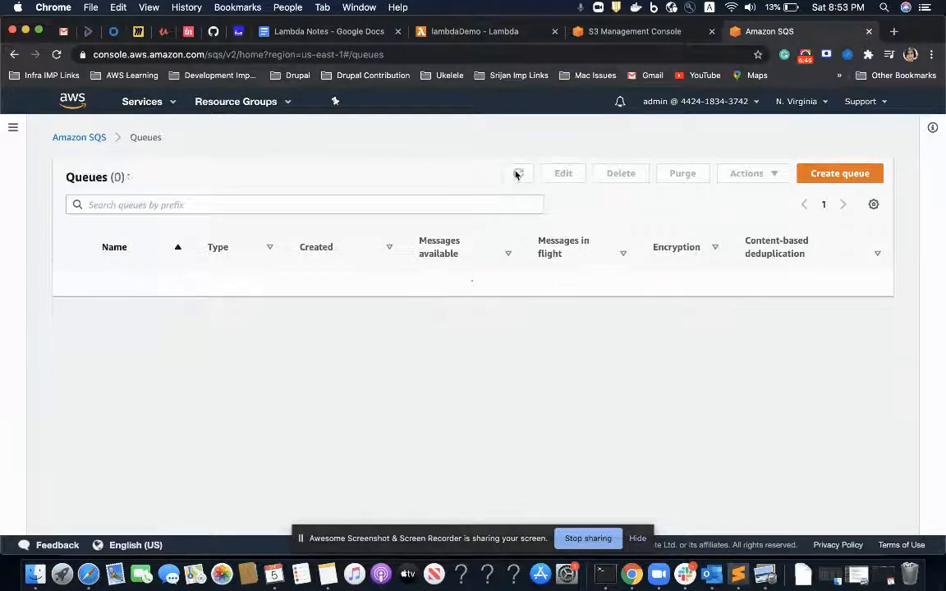
{"action": "left_click", "coordinate": [517, 173]}
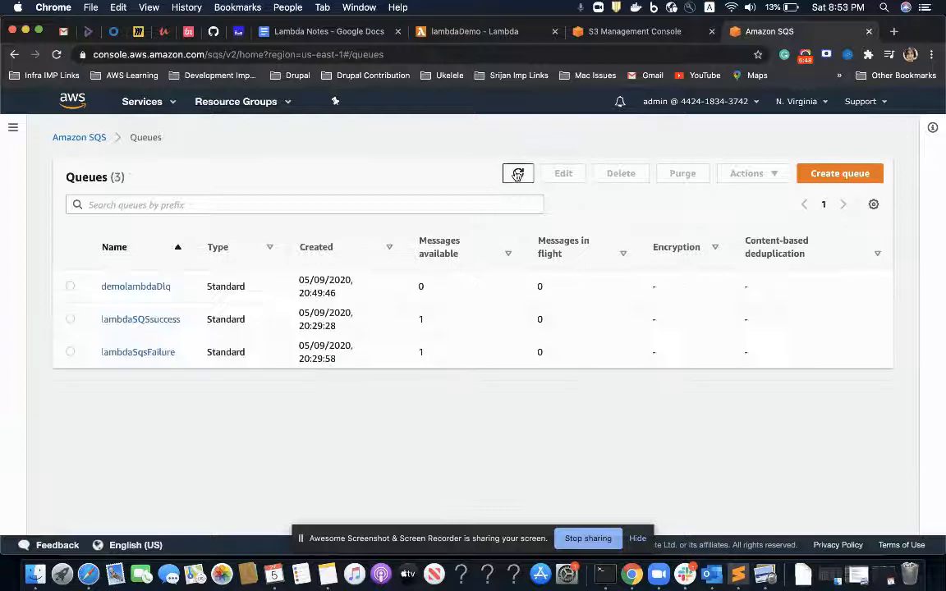
{"action": "left_click", "coordinate": [474, 33]}
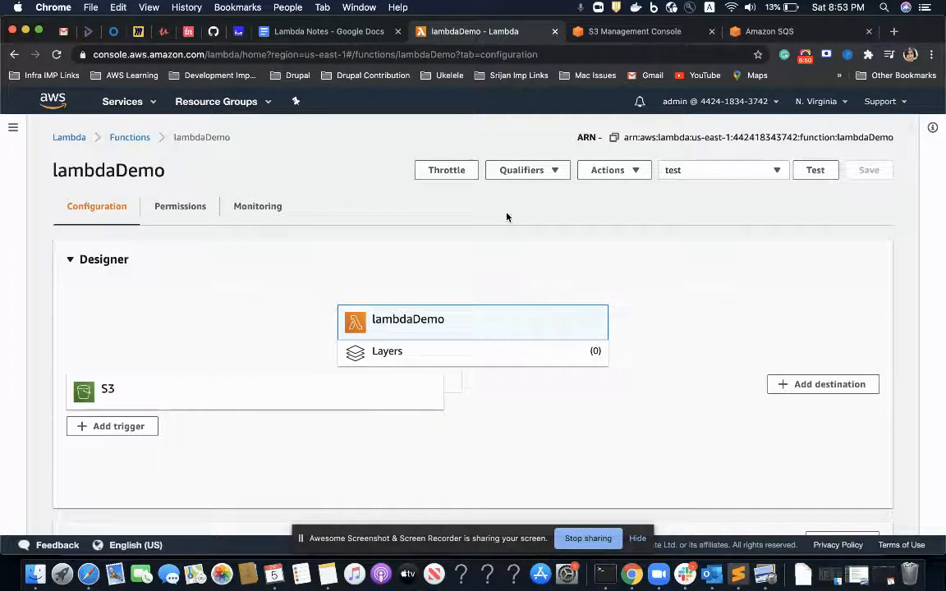
{"action": "scroll", "coordinate": [506, 216], "scroll_direction": "down", "scroll_amount": 10}
{"action": "scroll", "coordinate": [506, 216], "scroll_direction": "down", "scroll_amount": 15}
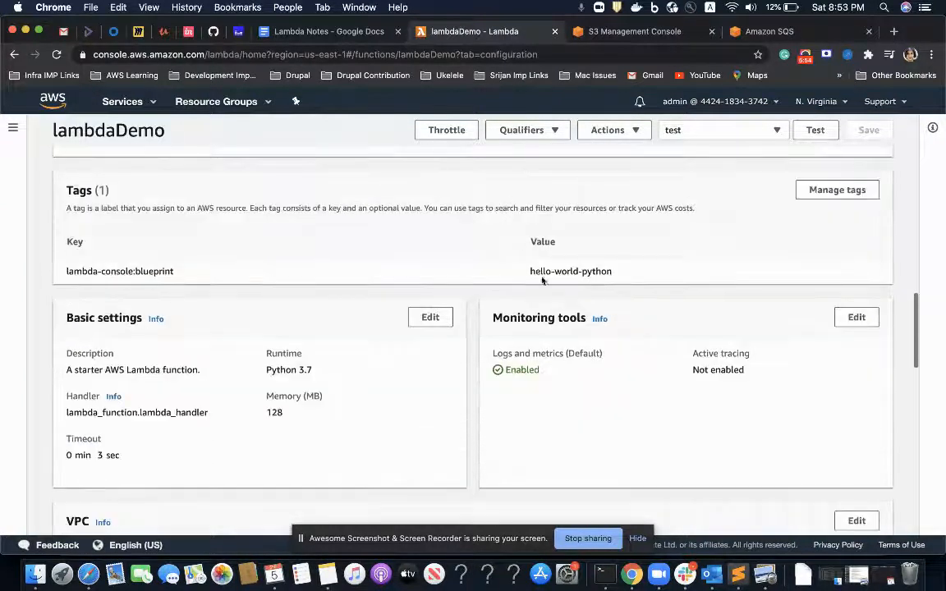
{"action": "scroll", "coordinate": [414, 388], "scroll_direction": "down", "scroll_amount": 10}
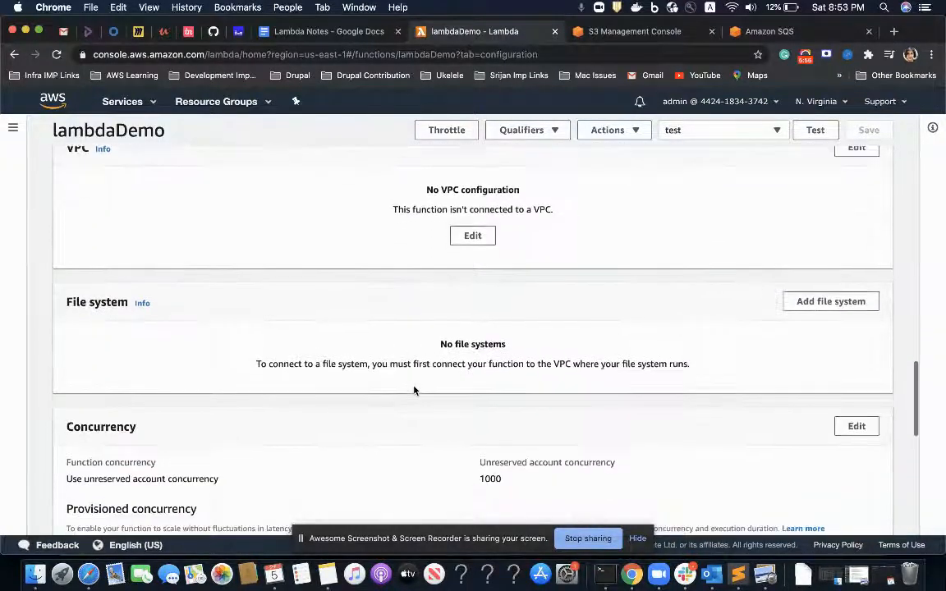
{"action": "scroll", "coordinate": [414, 390], "scroll_direction": "down", "scroll_amount": 5}
{"action": "scroll", "coordinate": [414, 390], "scroll_direction": "up", "scroll_amount": 5}
{"action": "scroll", "coordinate": [414, 390], "scroll_direction": "down", "scroll_amount": 10}
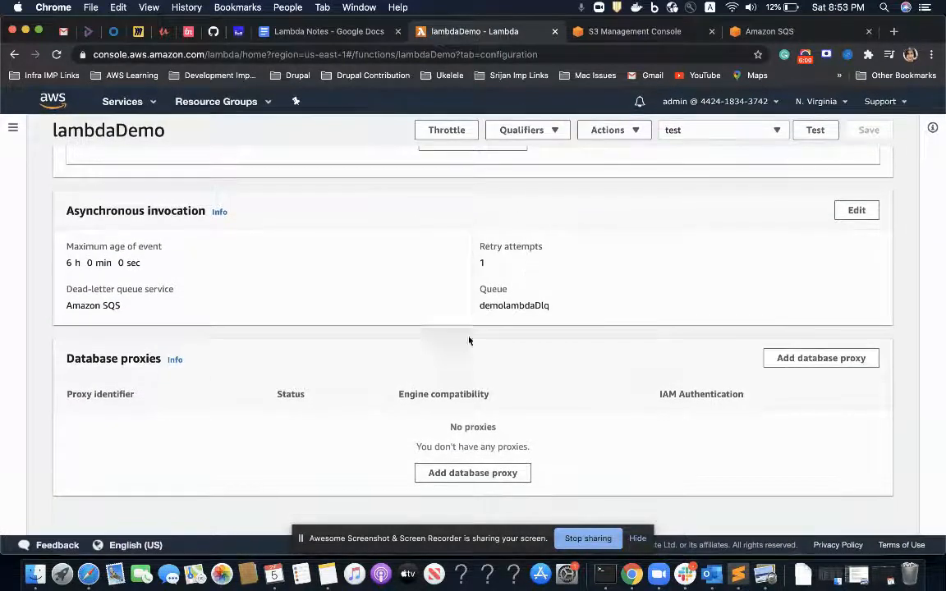
{"action": "scroll", "coordinate": [502, 262], "scroll_direction": "up", "scroll_amount": 20}
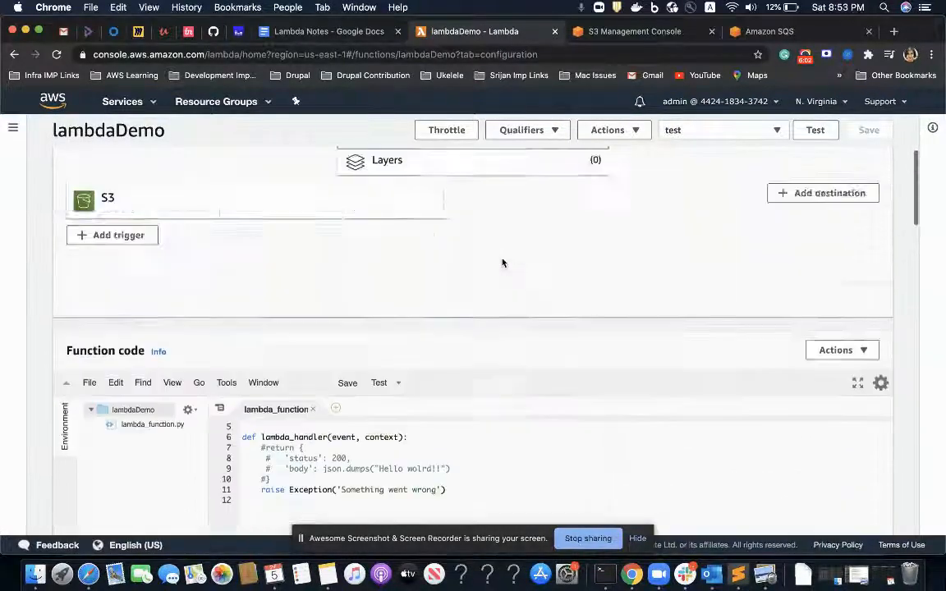
- Refresh the demo-s3-lambda-integration bucket's object list and check the SQS queues again for new messages
{"action": "left_click", "coordinate": [599, 32]}
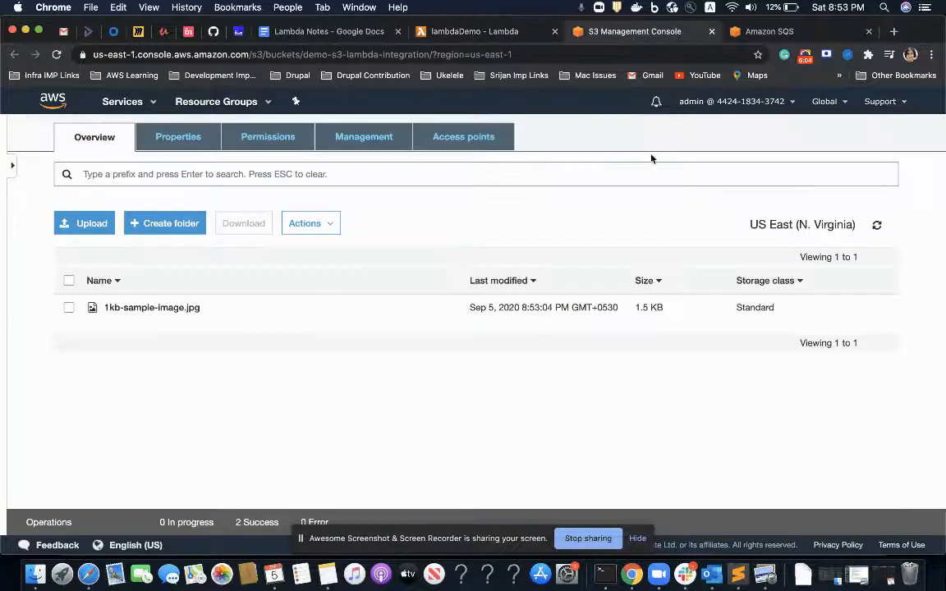
{"action": "left_click", "coordinate": [876, 305]}
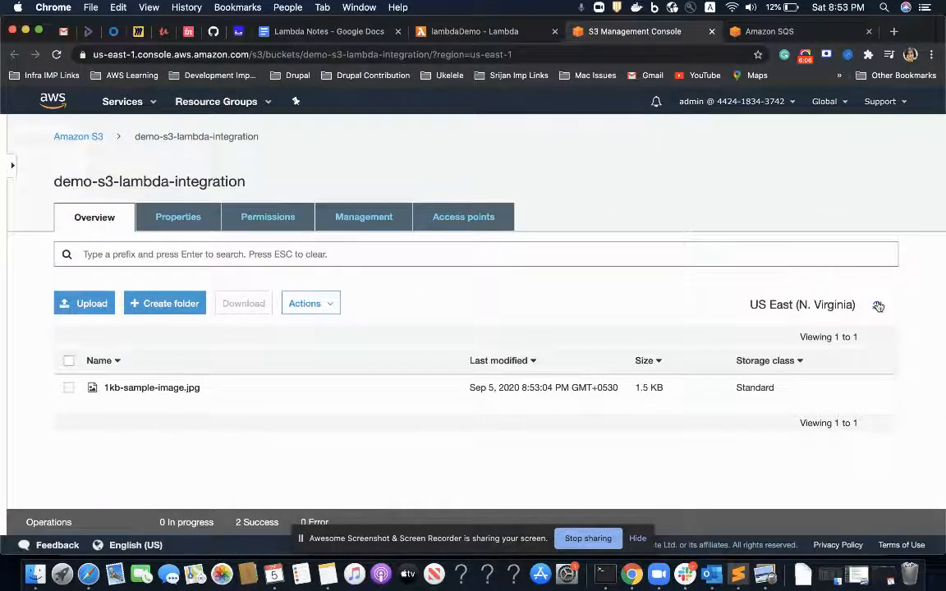
{"action": "left_click", "coordinate": [739, 32]}
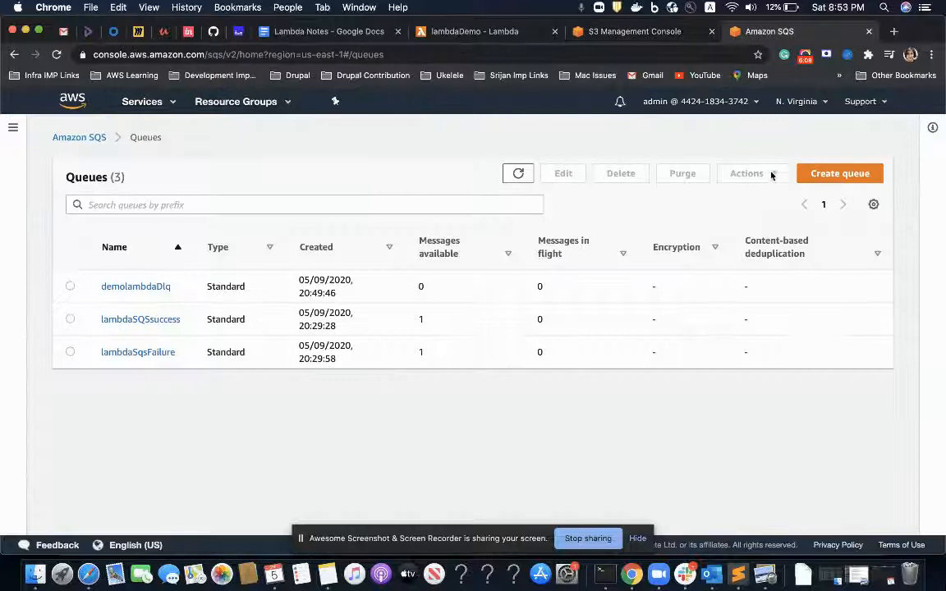
{"action": "left_click", "coordinate": [518, 173]}
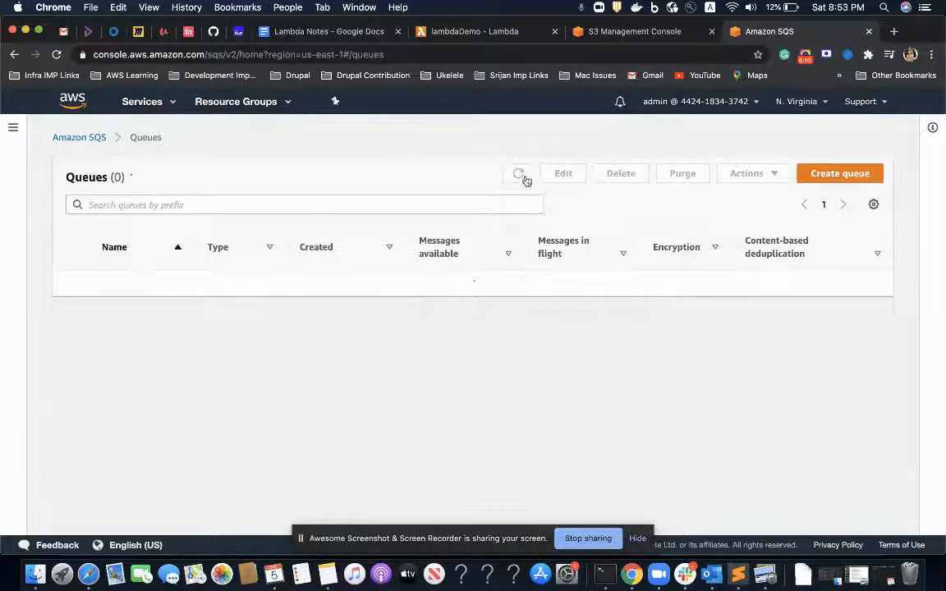
{"action": "left_click", "coordinate": [522, 178]}
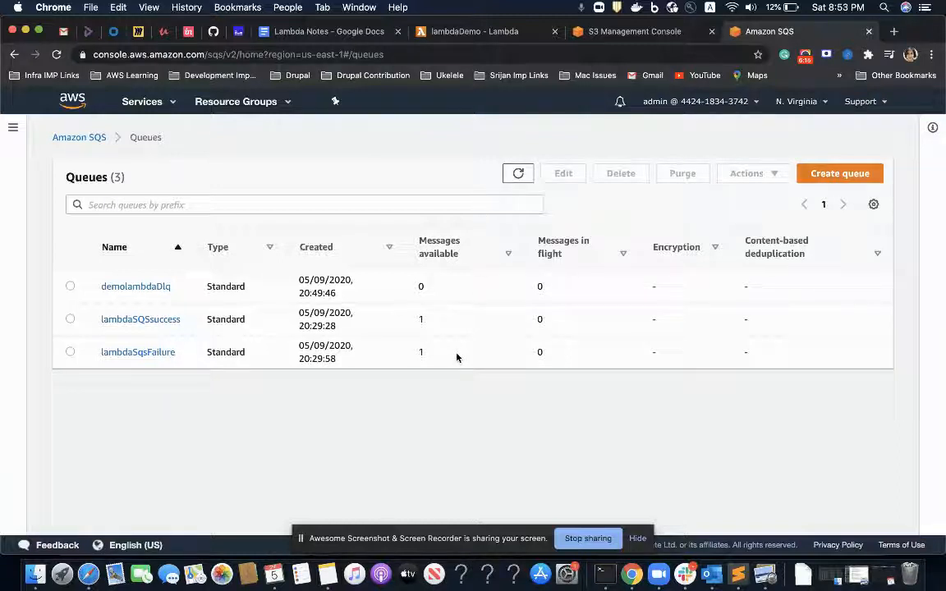
{"action": "left_click", "coordinate": [300, 539]}
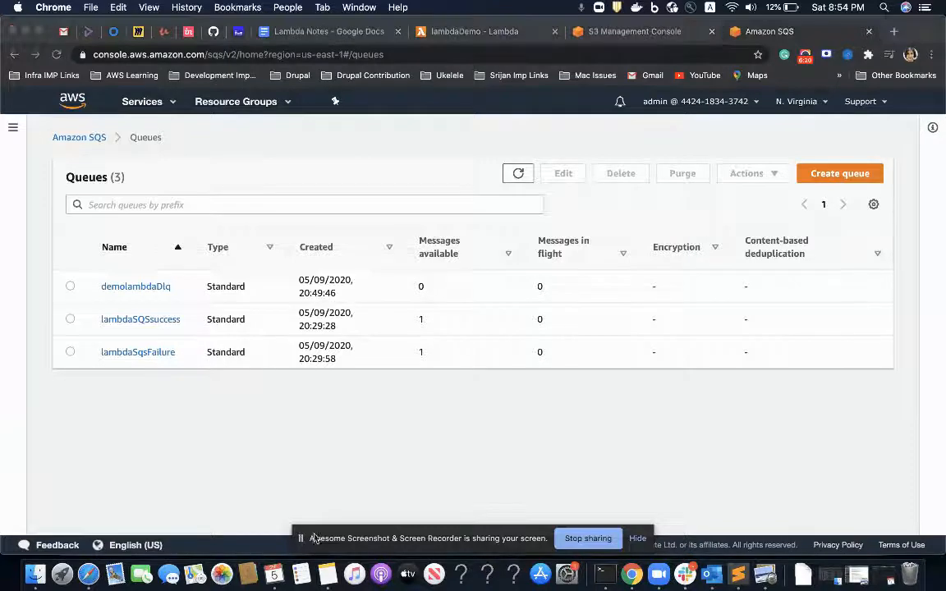
{"action": "left_click", "coordinate": [804, 59]}
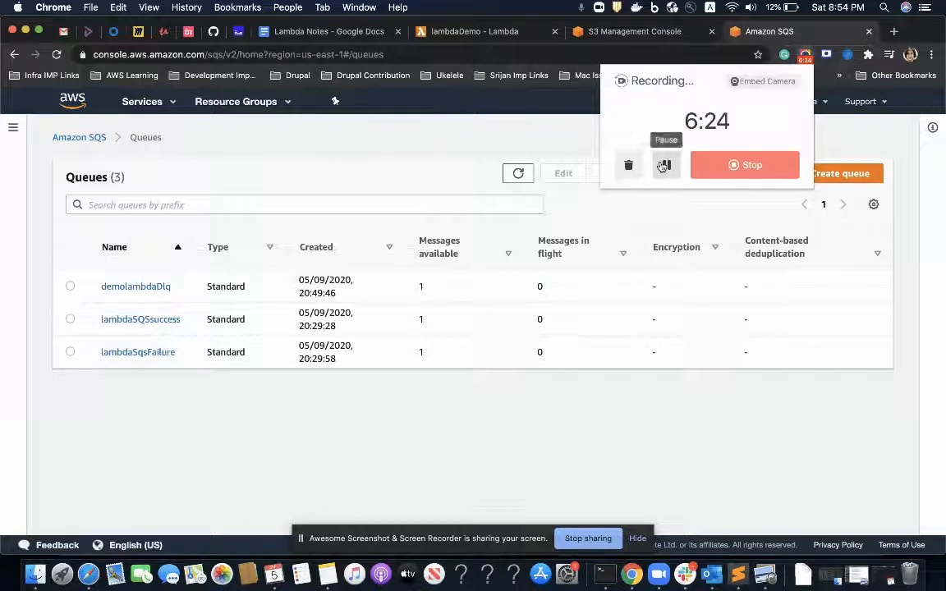
{"action": "left_click", "coordinate": [587, 403]}
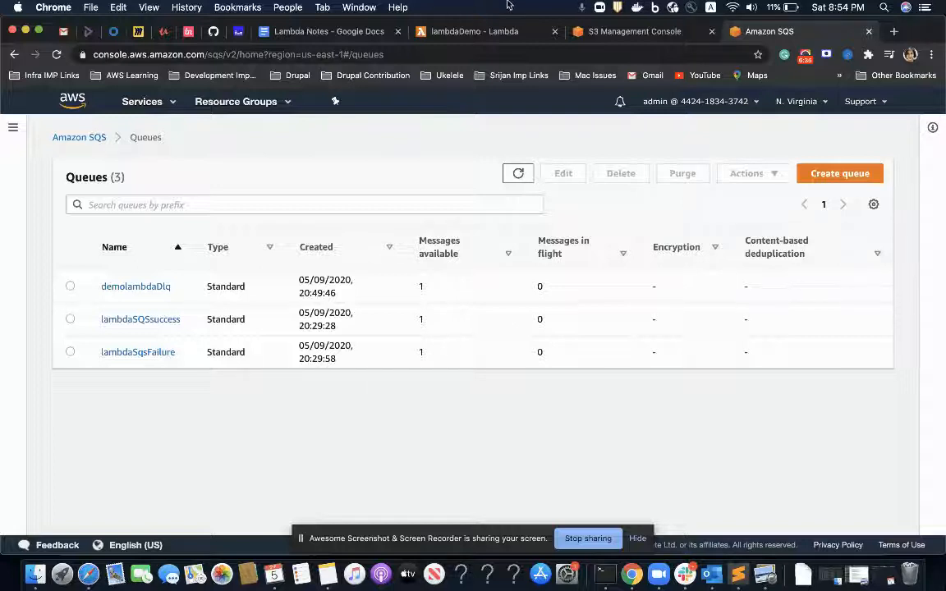
- Recheck lambdaDemo's retry attempts and dead-letter queue settings, and view the objects in the demo-s3-lambda-integration bucket
{"action": "left_click", "coordinate": [444, 31]}
{"action": "scroll", "coordinate": [468, 201], "scroll_direction": "down", "scroll_amount": 15}
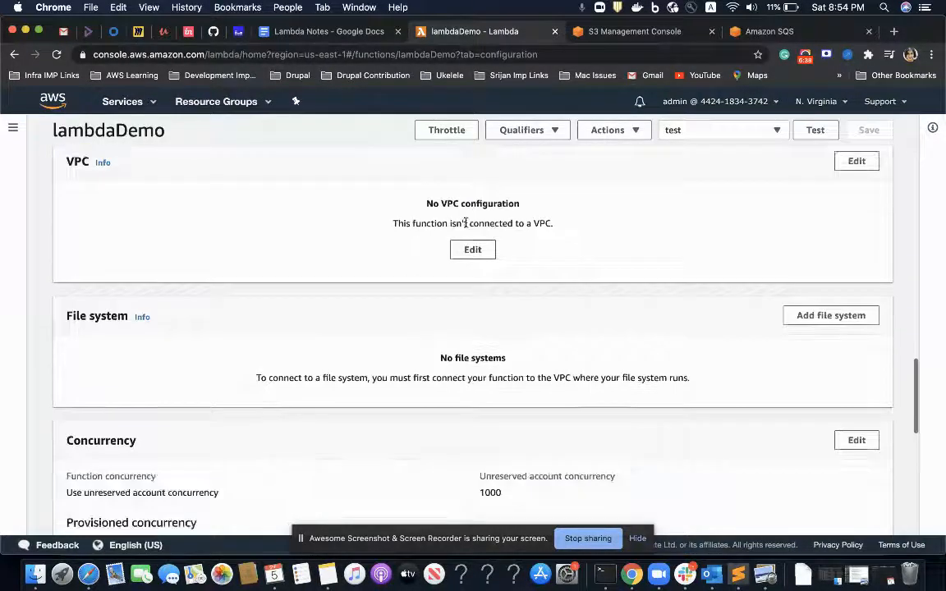
{"action": "scroll", "coordinate": [444, 287], "scroll_direction": "down", "scroll_amount": 5}
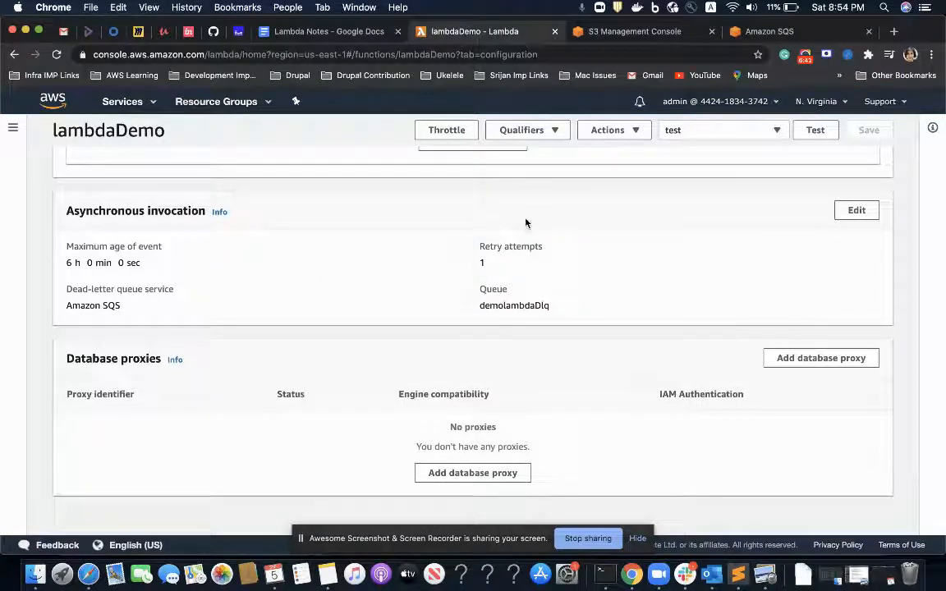
{"action": "left_click", "coordinate": [615, 31]}
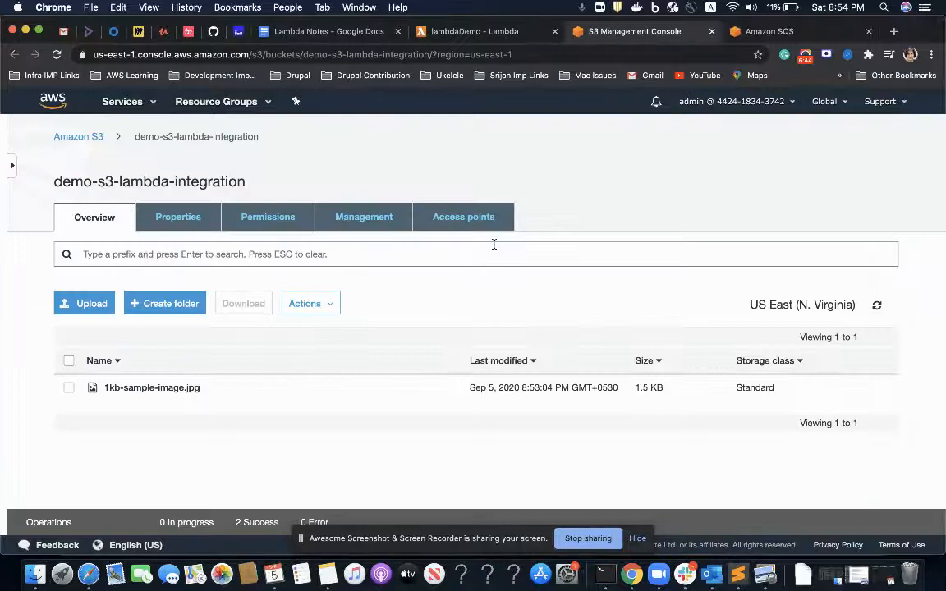
- Open the demolambdaDlq queue from the SQS queues list and poll it for messages
{"action": "left_click", "coordinate": [727, 33]}
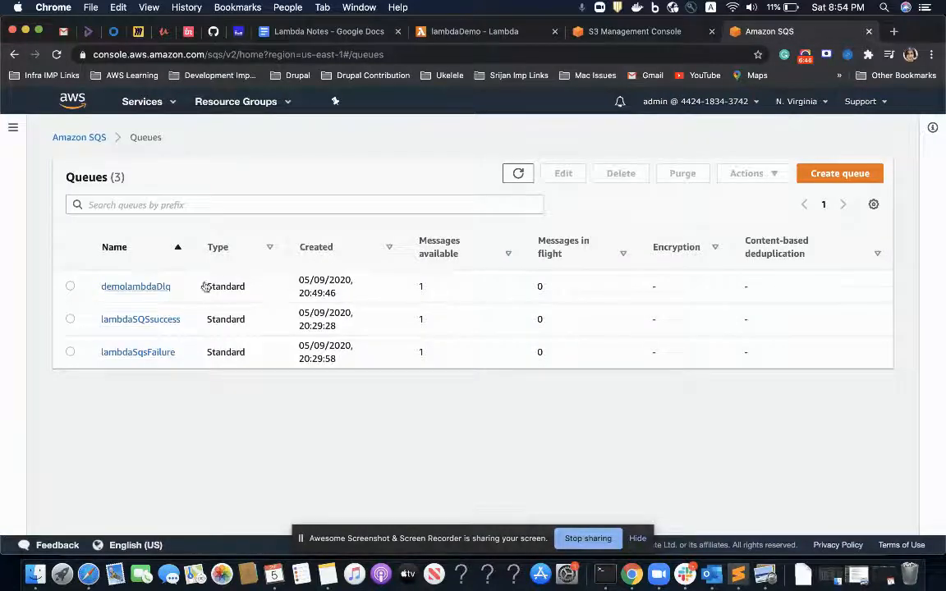
{"action": "left_click", "coordinate": [136, 285]}
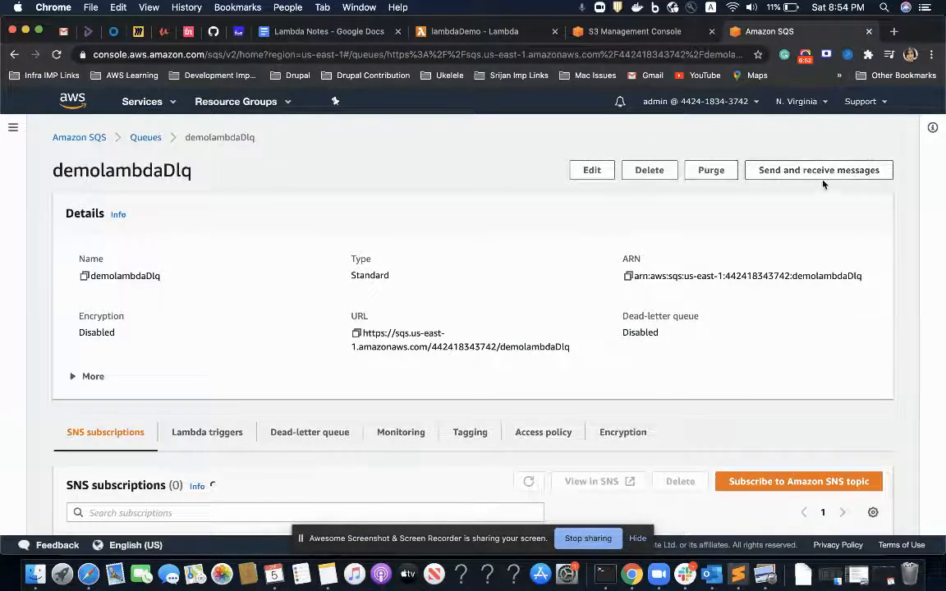
{"action": "left_click", "coordinate": [821, 173]}
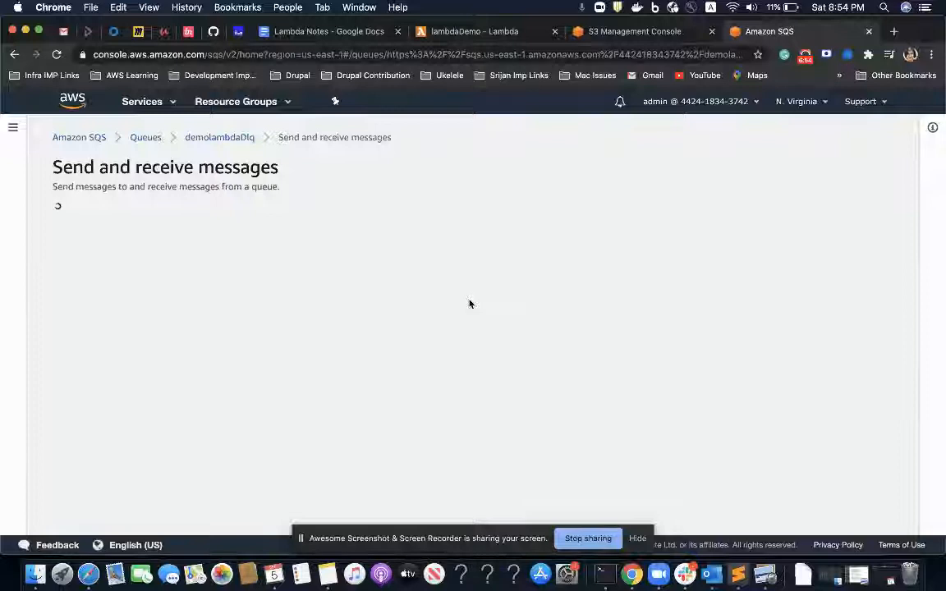
{"action": "scroll", "coordinate": [469, 300], "scroll_direction": "down", "scroll_amount": 5}
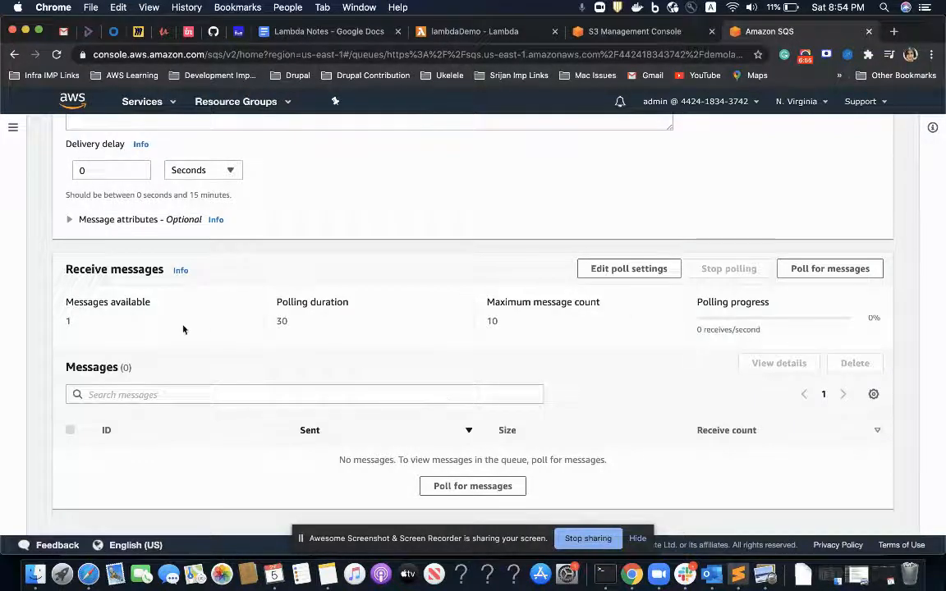
{"action": "left_click", "coordinate": [834, 268]}
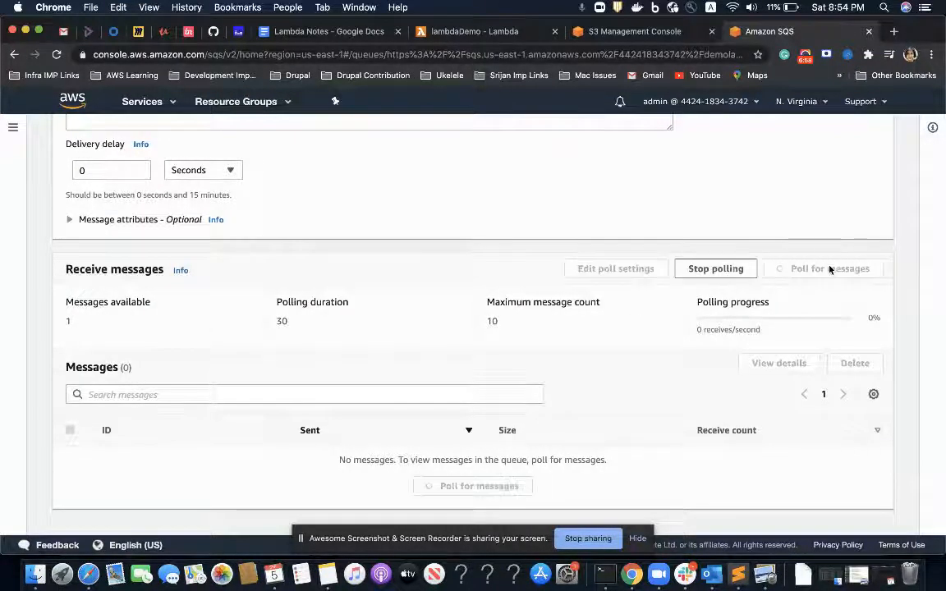
- Open the received message and examine its body for the S3 event, bucket ARN and object key
{"action": "left_click", "coordinate": [143, 497]}
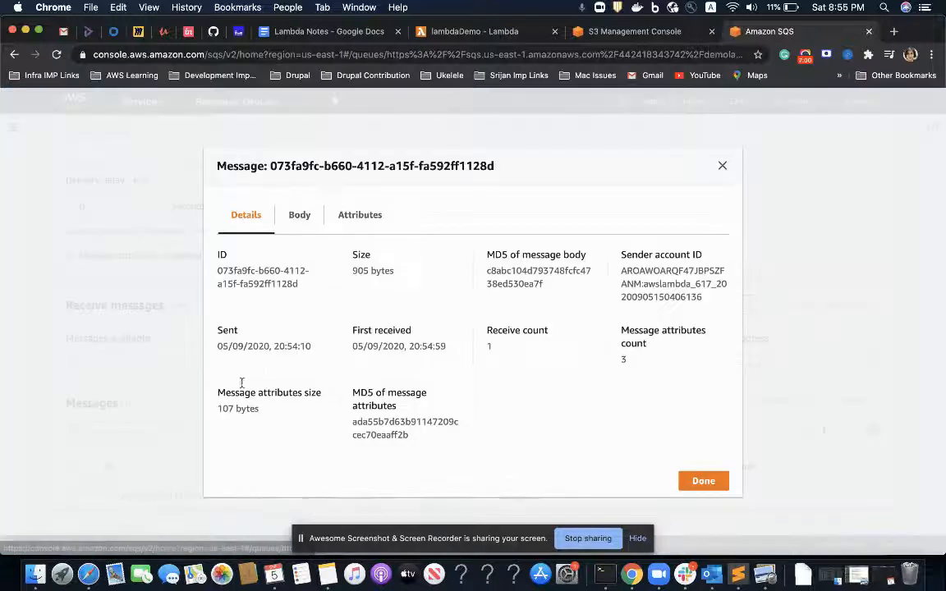
{"action": "left_click", "coordinate": [297, 216]}
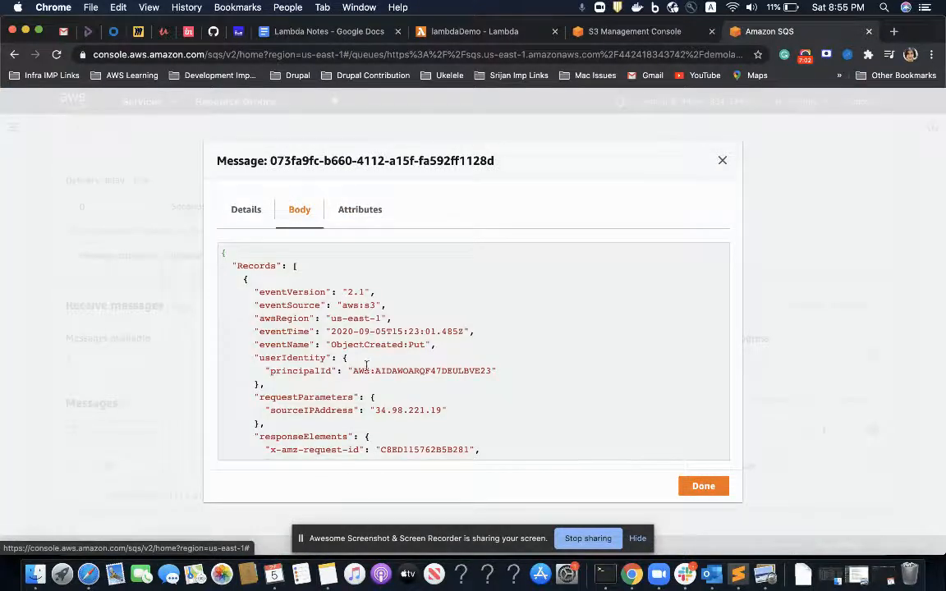
{"action": "scroll", "coordinate": [366, 365], "scroll_direction": "down", "scroll_amount": 10}
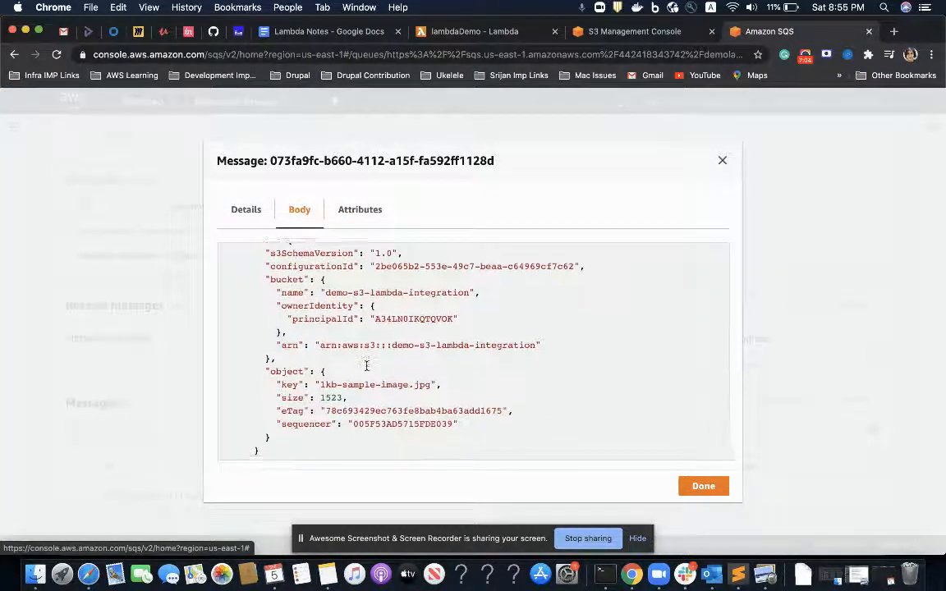
{"action": "scroll", "coordinate": [366, 365], "scroll_direction": "down", "scroll_amount": 2}
{"action": "triple_click", "coordinate": [448, 308]}
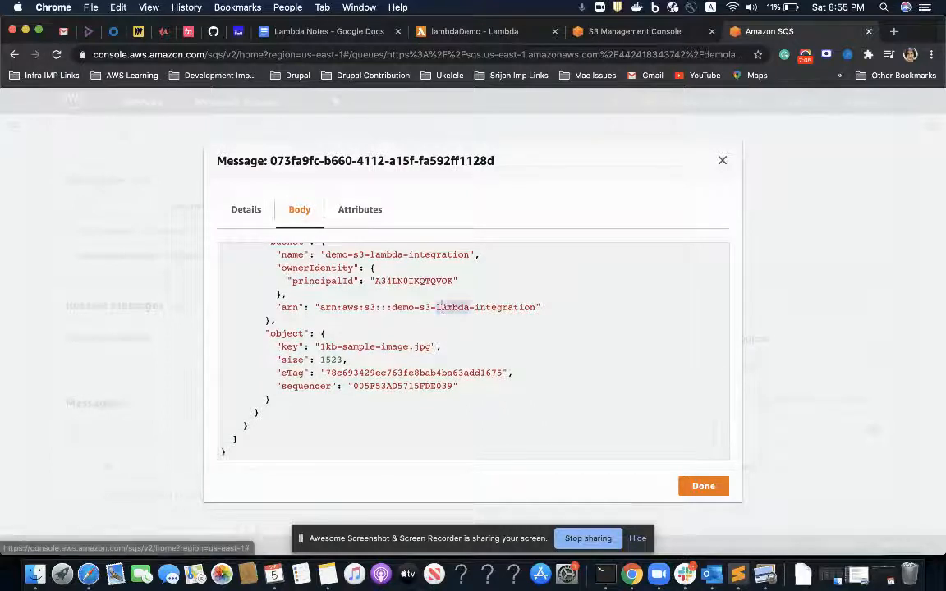
{"action": "left_click", "coordinate": [385, 355]}
{"action": "triple_click", "coordinate": [385, 355]}
{"action": "double_click", "coordinate": [390, 345]}
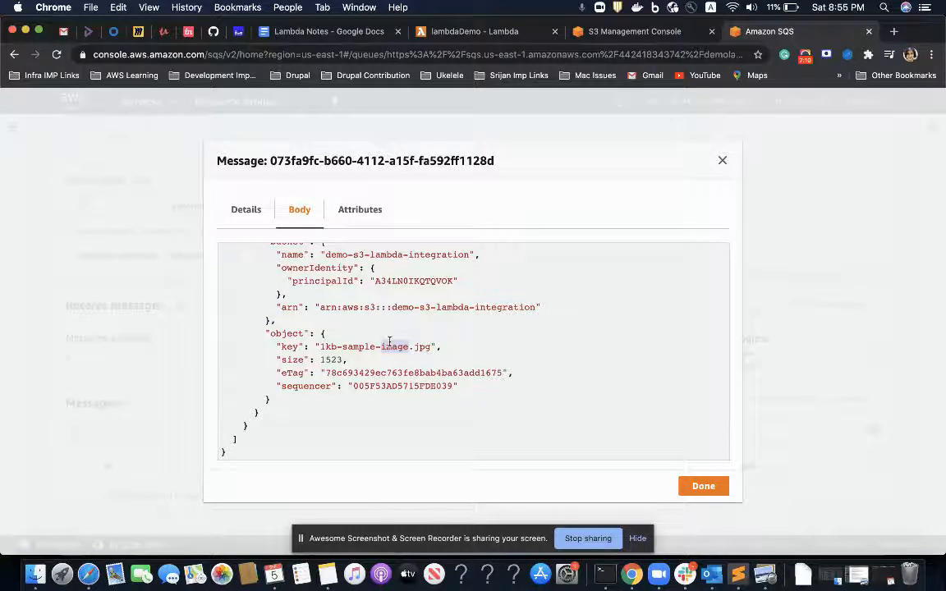
{"action": "scroll", "coordinate": [391, 344], "scroll_direction": "up", "scroll_amount": 10}
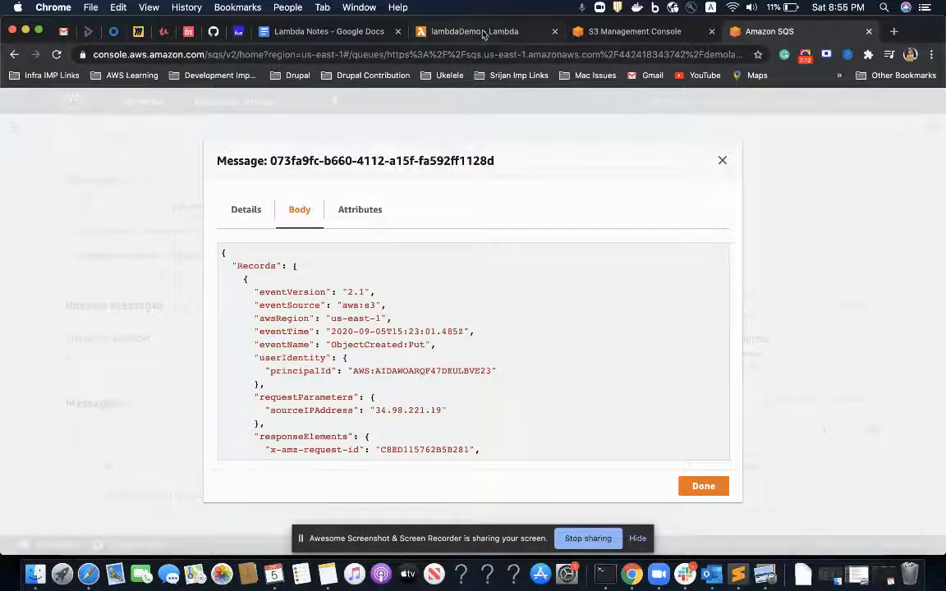
- Return to lambdaDemo and review its configuration from the designer through the basic and asynchronous invocation settings
{"action": "left_click", "coordinate": [482, 32]}
{"action": "scroll", "coordinate": [435, 292], "scroll_direction": "up", "scroll_amount": 10}
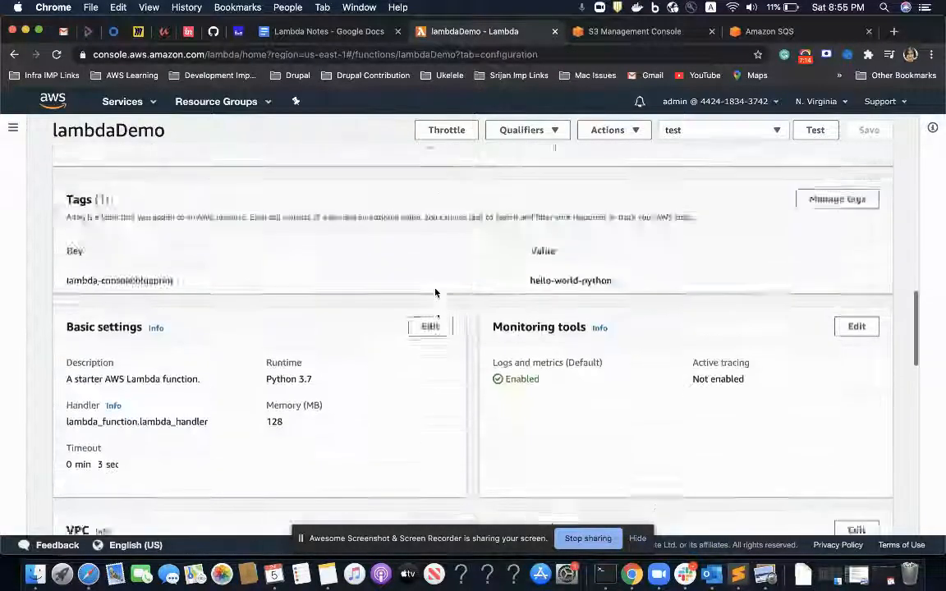
{"action": "scroll", "coordinate": [435, 292], "scroll_direction": "up", "scroll_amount": 15}
{"action": "scroll", "coordinate": [415, 276], "scroll_direction": "down", "scroll_amount": 15}
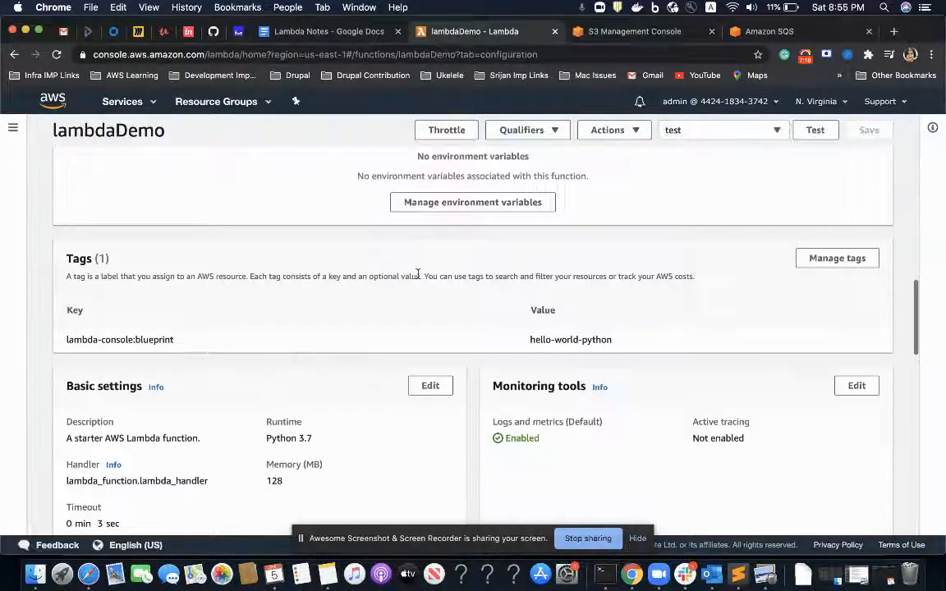
{"action": "scroll", "coordinate": [312, 369], "scroll_direction": "down", "scroll_amount": 5}
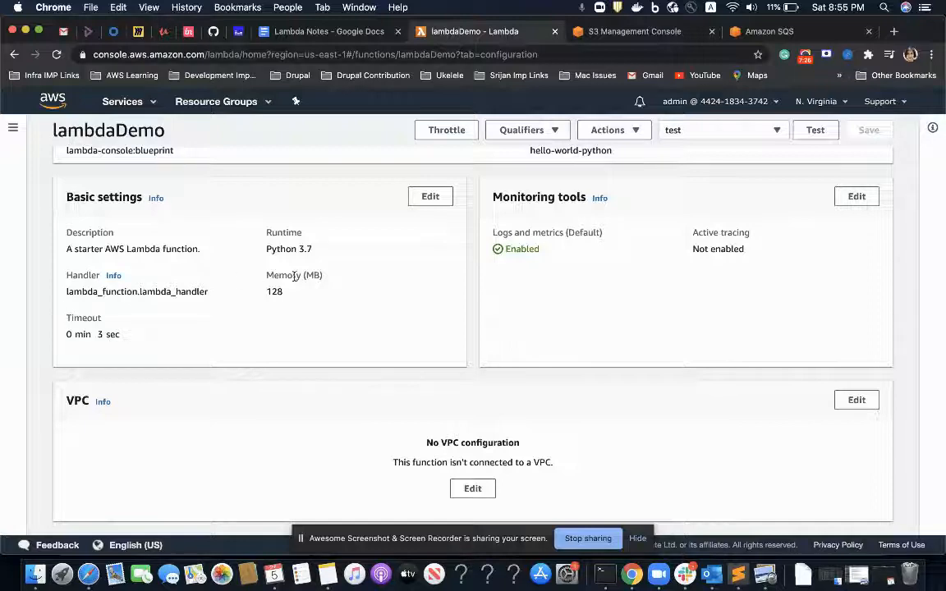
{"action": "scroll", "coordinate": [333, 306], "scroll_direction": "down", "scroll_amount": 15}
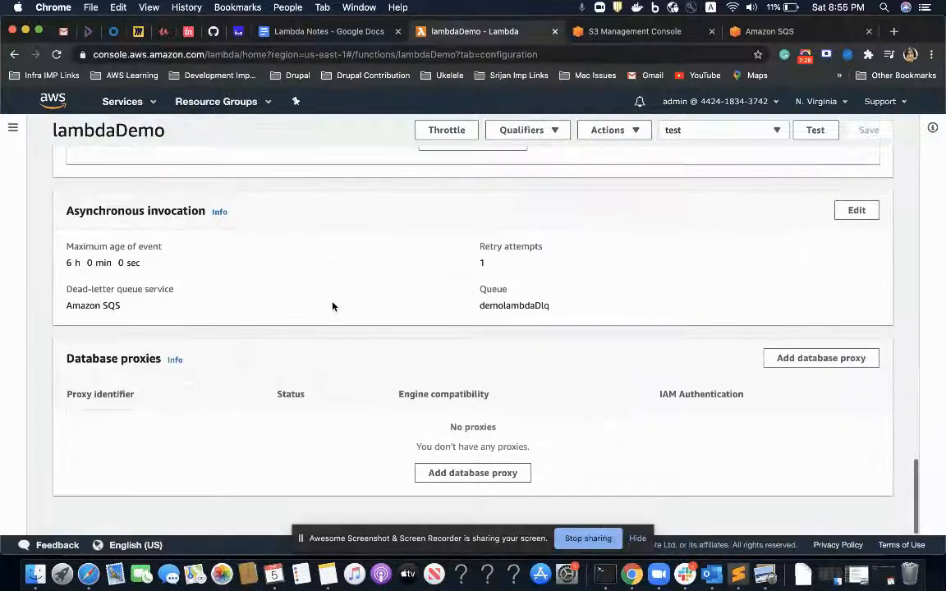
{"action": "scroll", "coordinate": [333, 306], "scroll_direction": "up", "scroll_amount": 20}
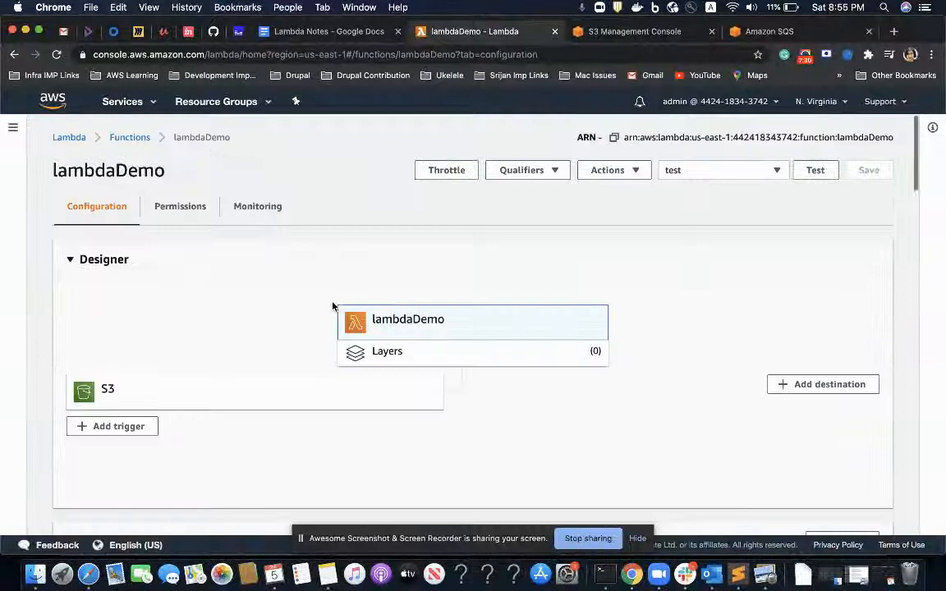